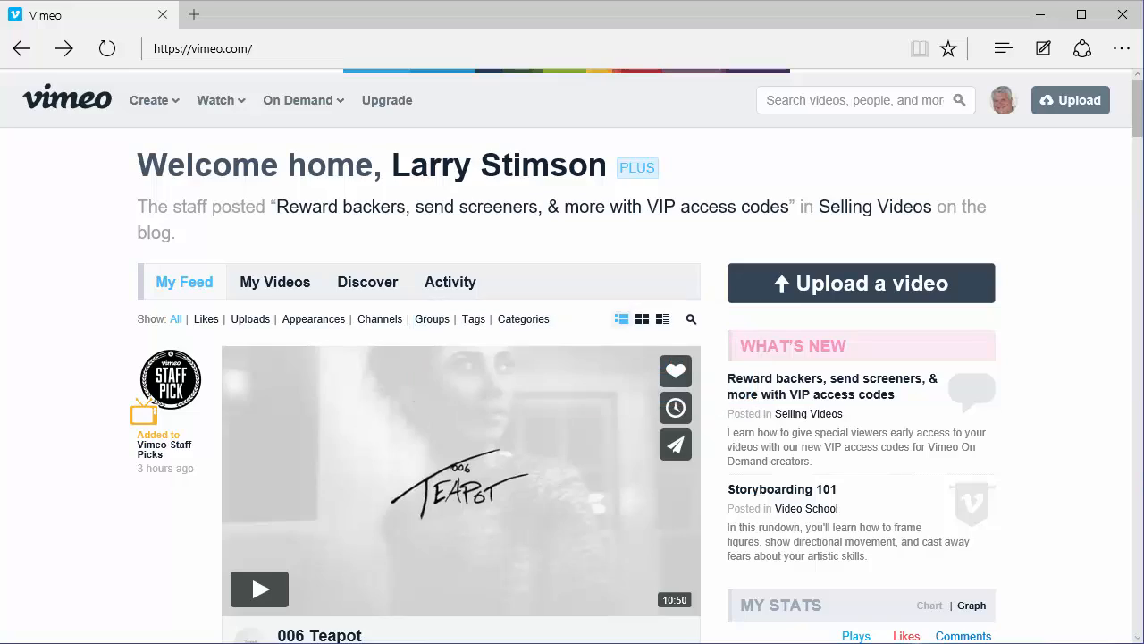
Reach the full Embedding documentation via the footer's Developers link and the Vimeo Player card
key(ctrl+l)
scroll(461, 492, down, 10)
scroll(461, 492, down, 10)
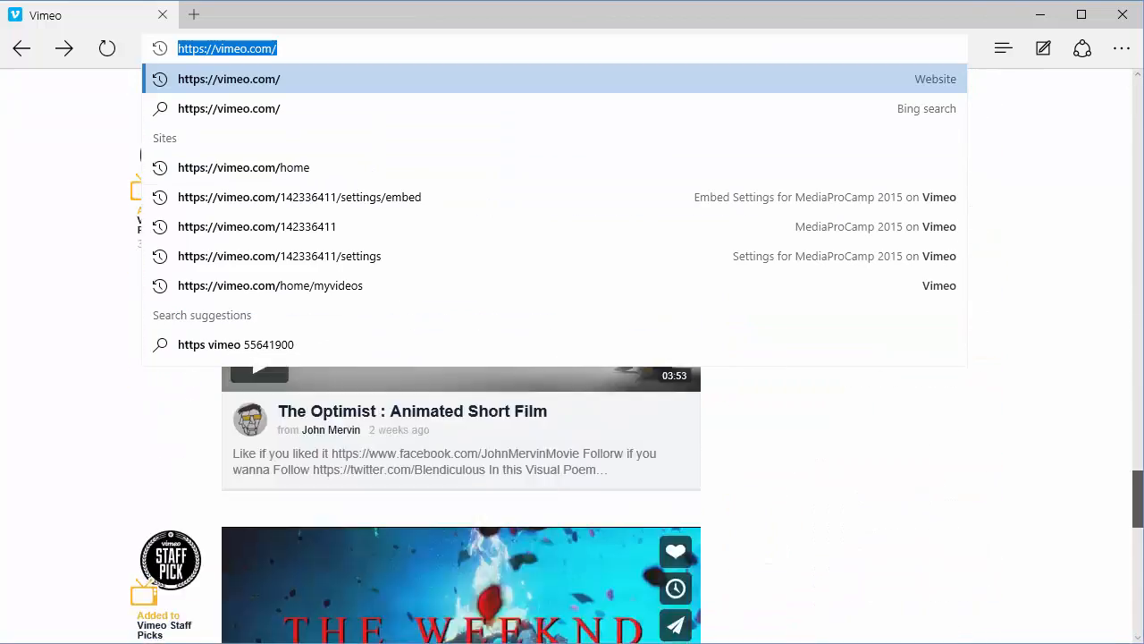
scroll(572, 492, down, 10)
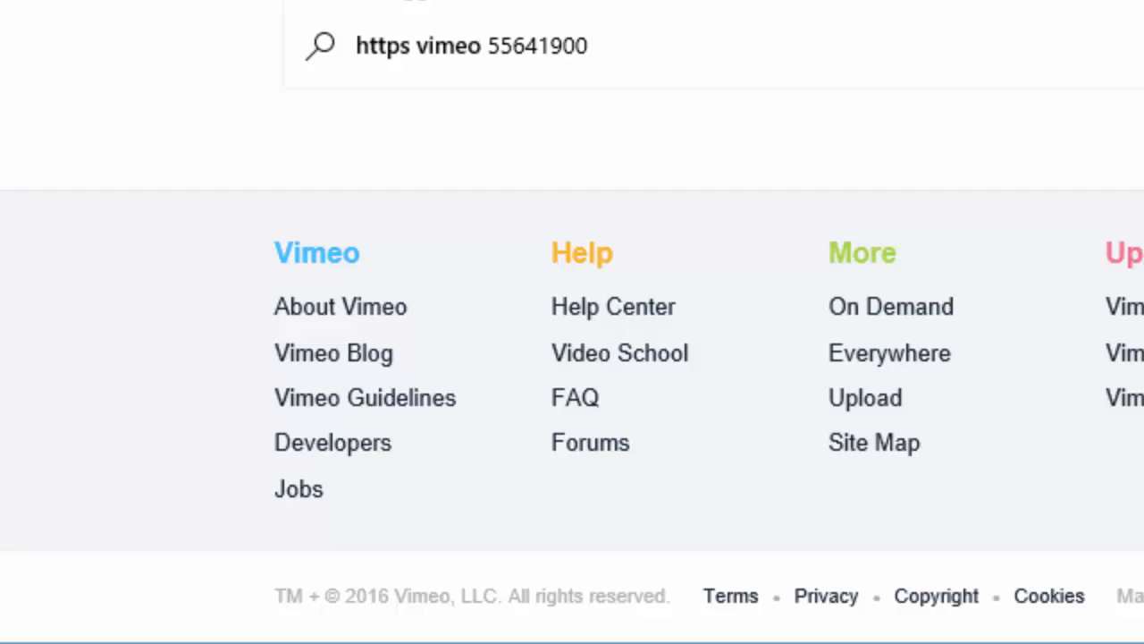
click(352, 452)
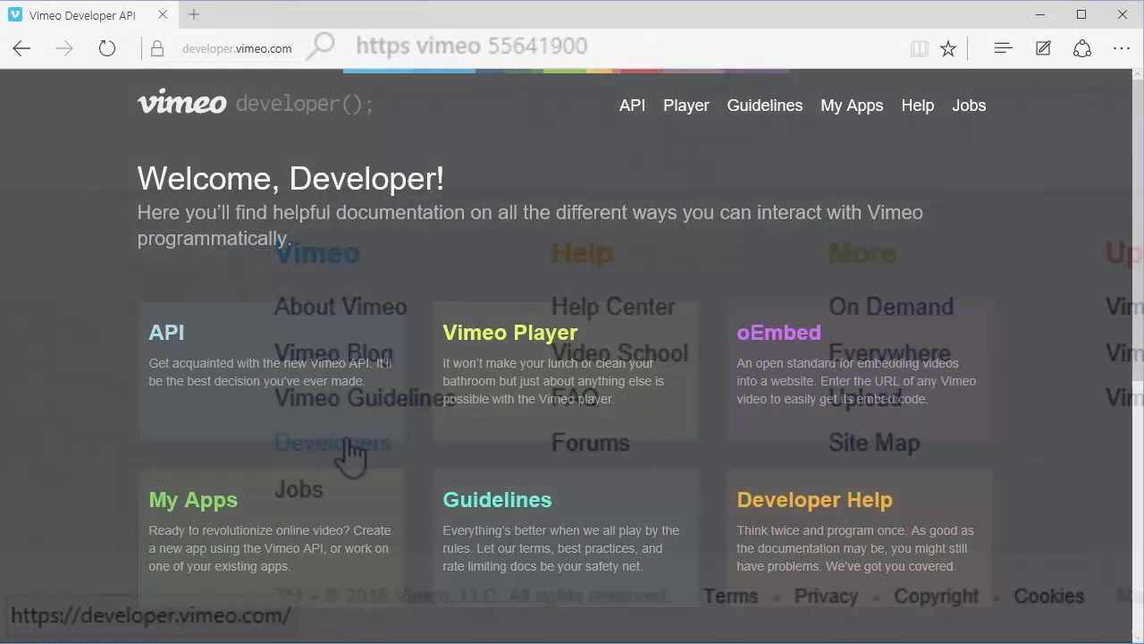
click(505, 349)
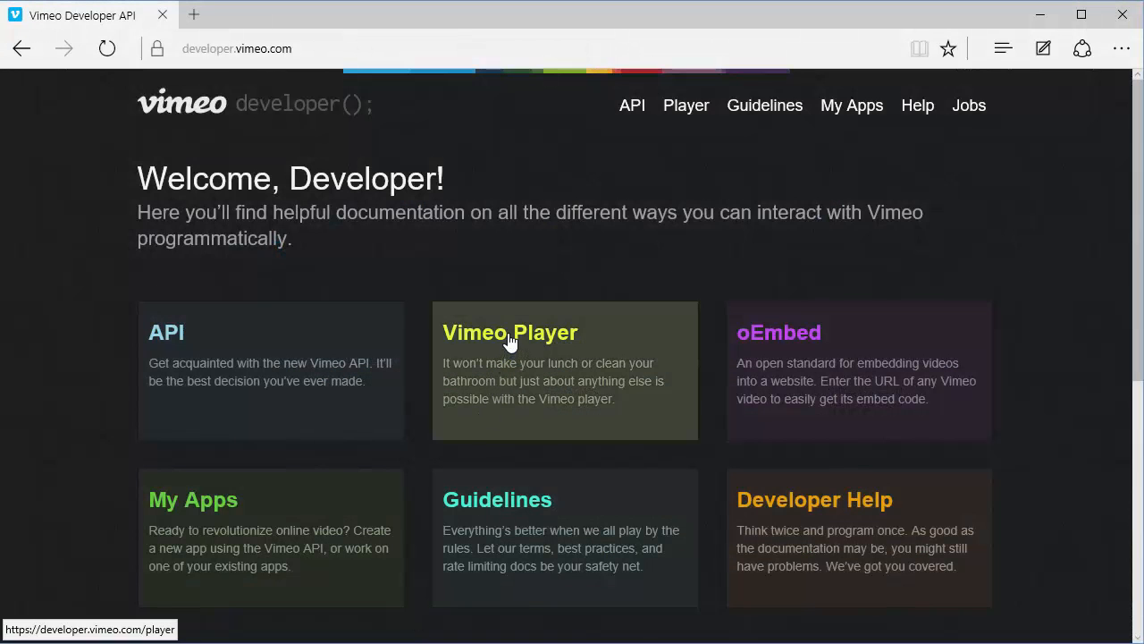
scroll(666, 637, down, 3)
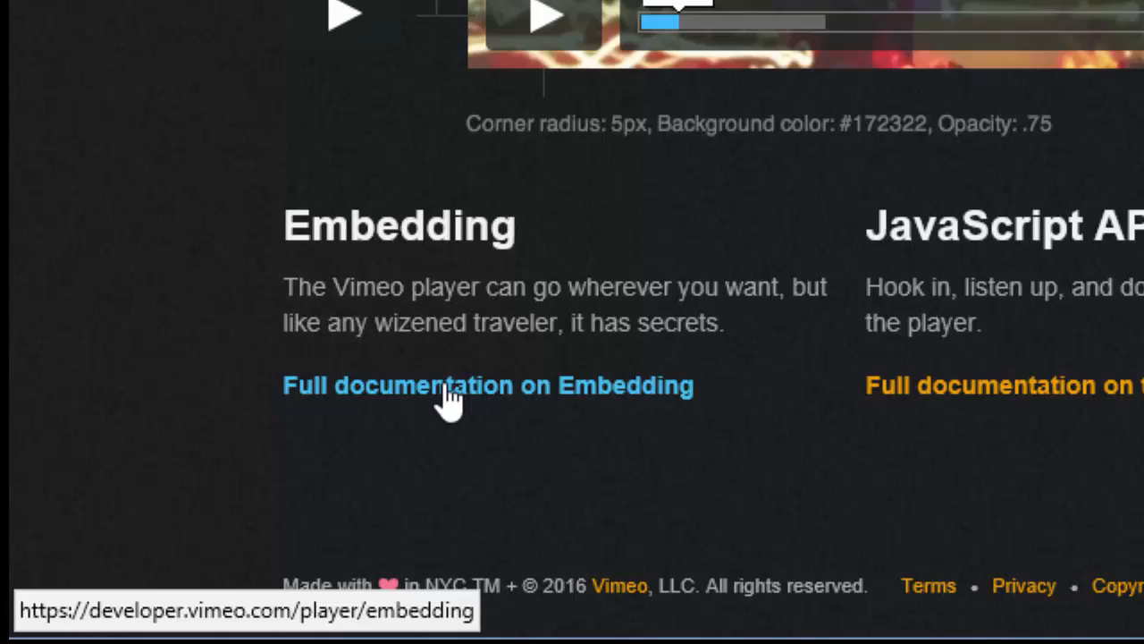
click(442, 385)
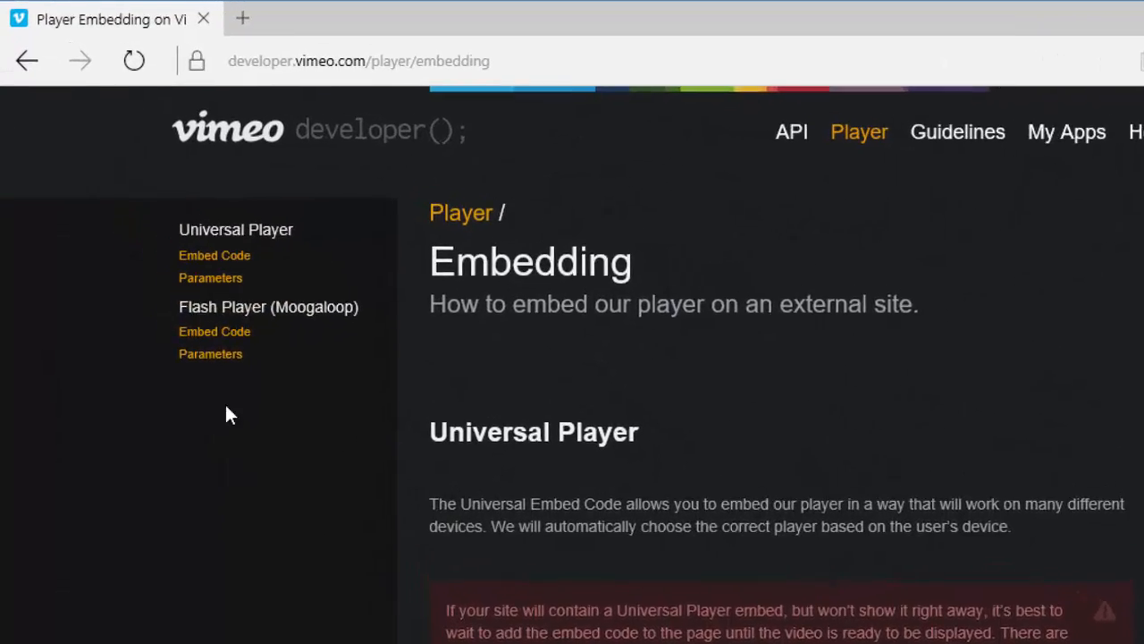
Jump to the Universal Player parameters table in the embedding reference
click(256, 336)
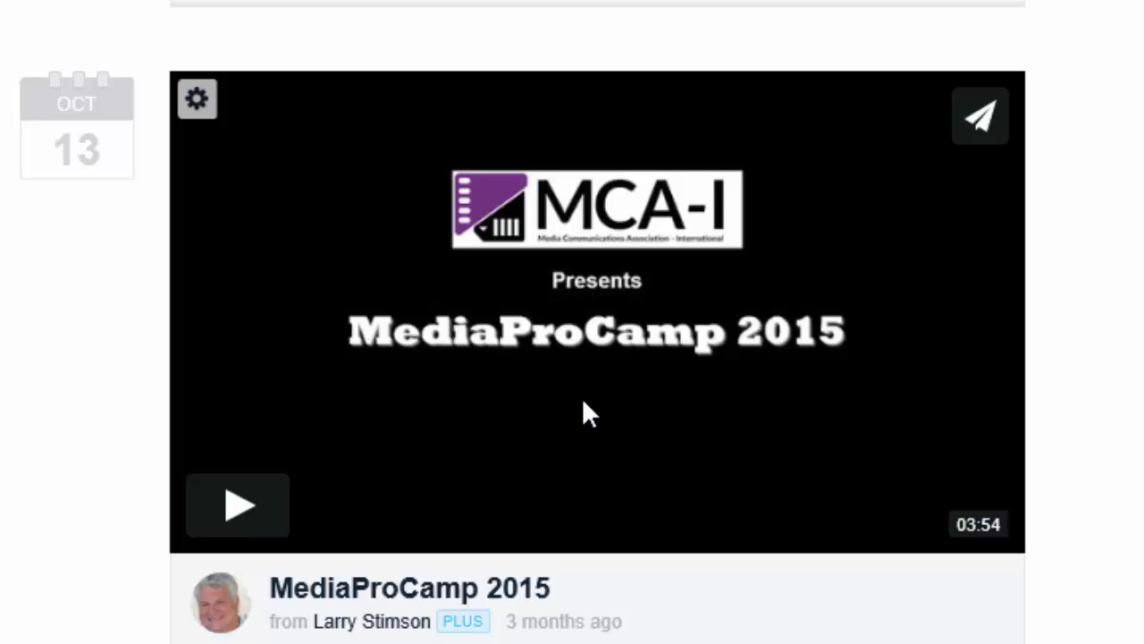
In the video's embed settings, set Portrait, Title and Byline to Let User Decide and stop forcing a player colour
click(197, 101)
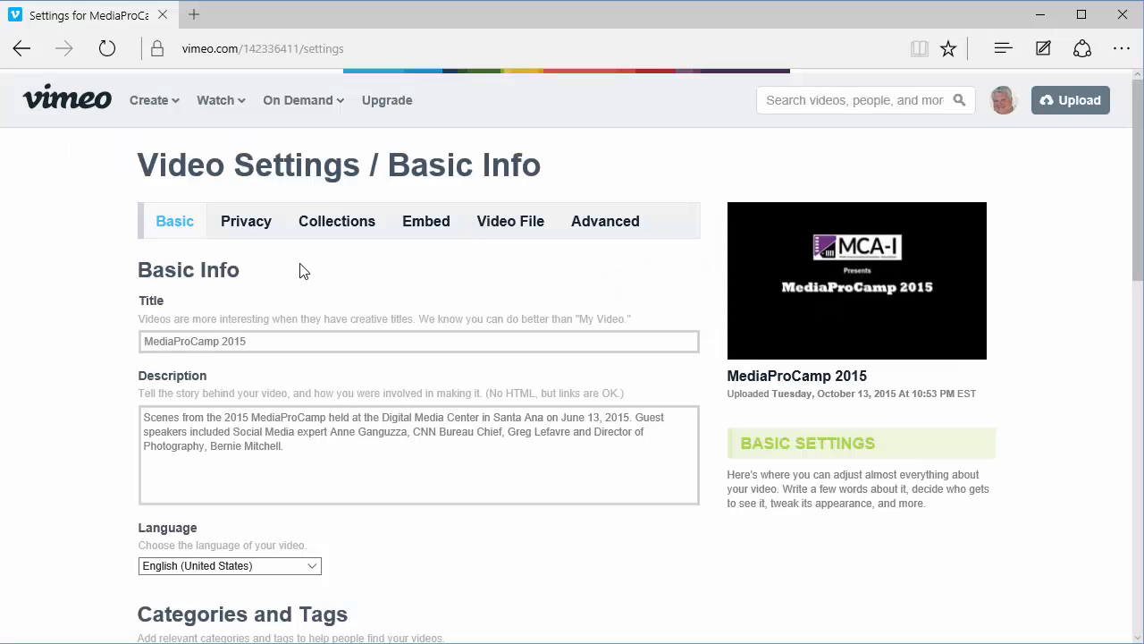
click(427, 230)
drag(1135, 178, 1132, 390)
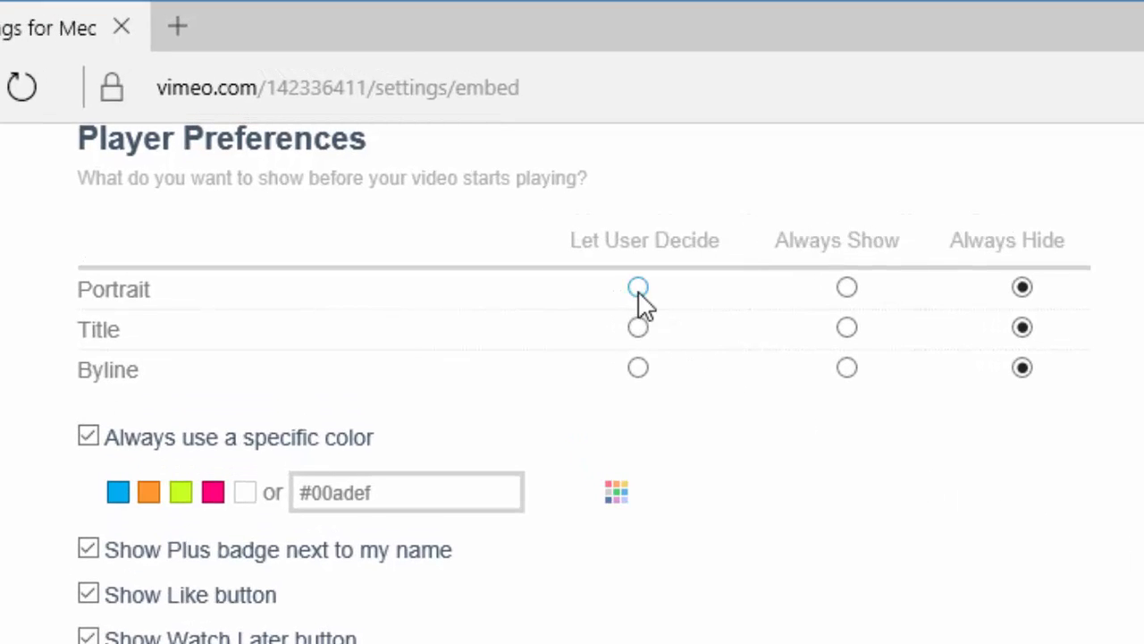
click(638, 289)
click(638, 328)
click(638, 368)
click(93, 443)
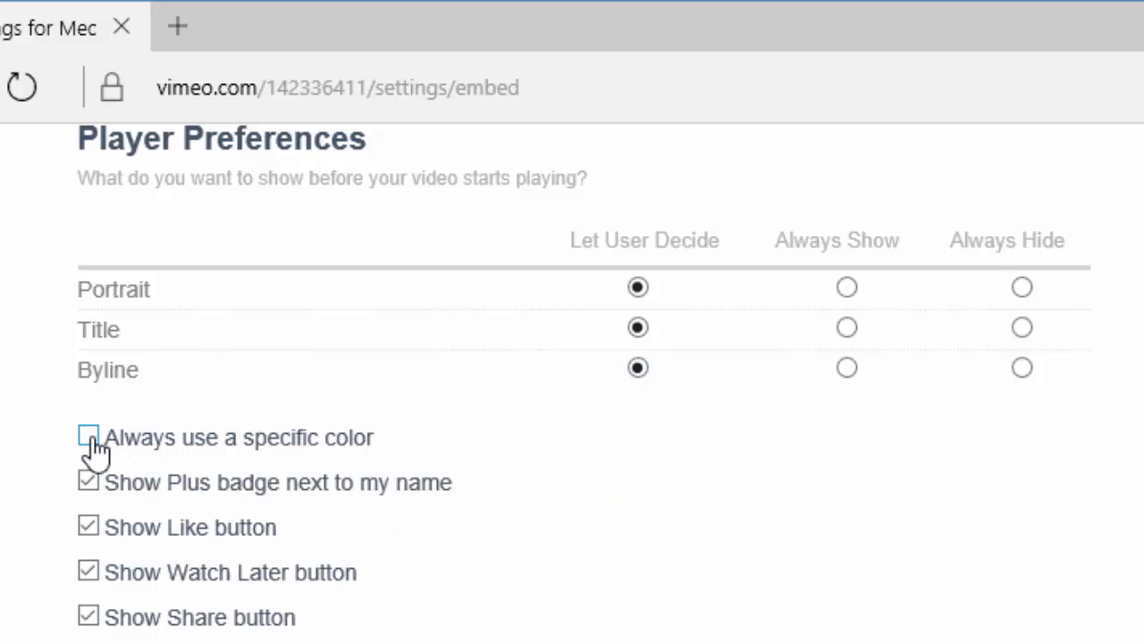
scroll(92, 452, down, 2)
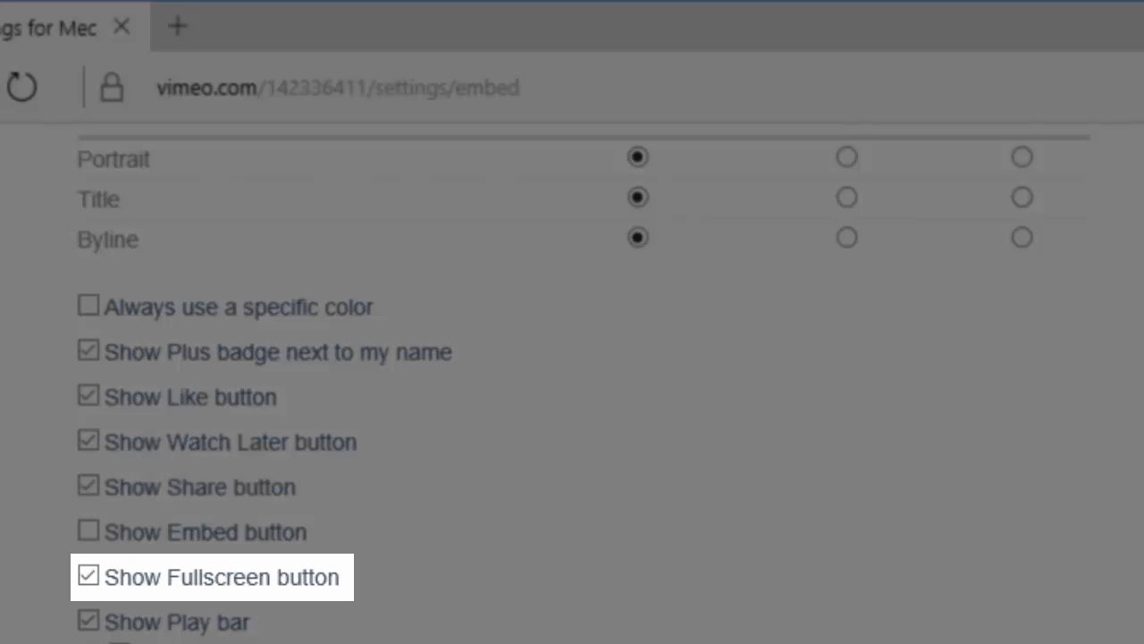
scroll(188, 608, down, 5)
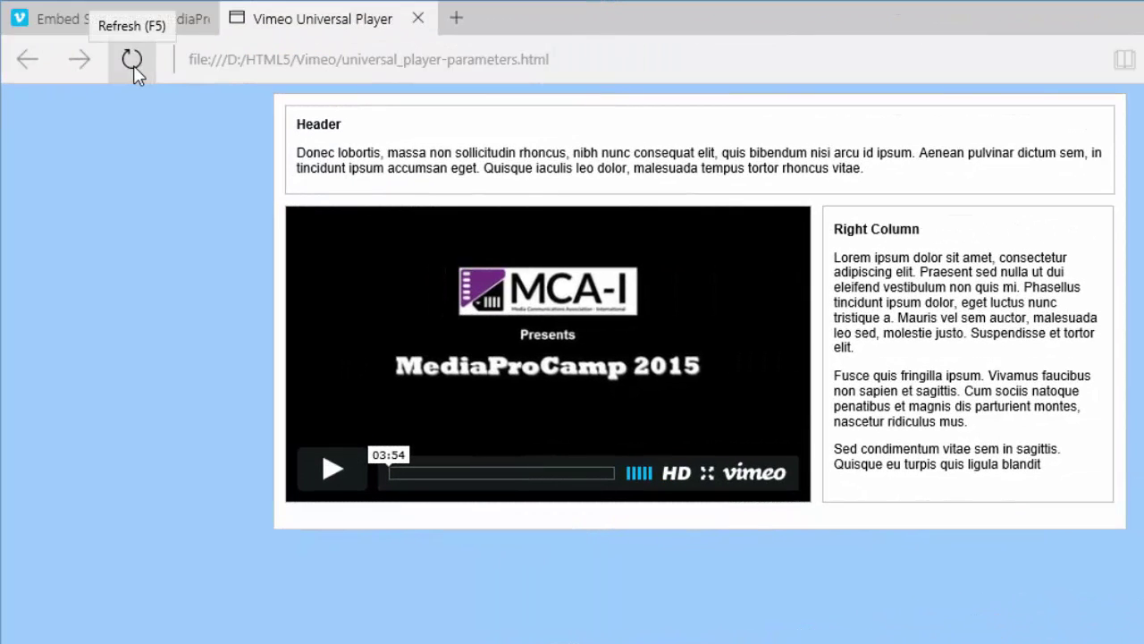
Reload universal_player-parameters.html so the player shows its title and author overlay
click(133, 65)
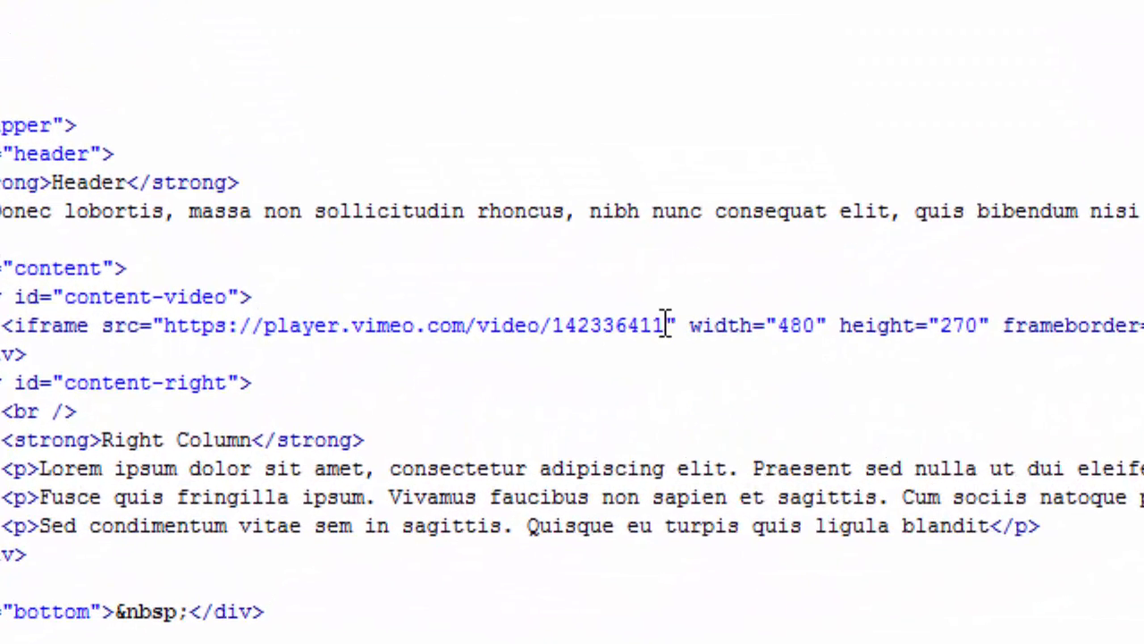
Select the video ID 142336411 in the iframe src to append ?portrait=0
double_click(497, 401)
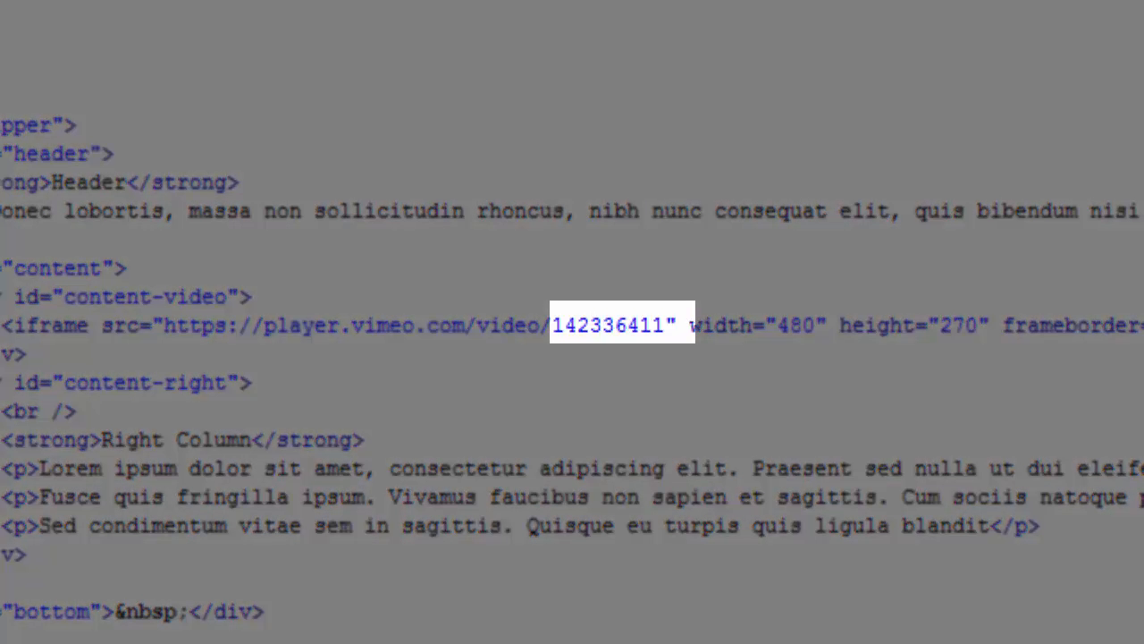
text(?)
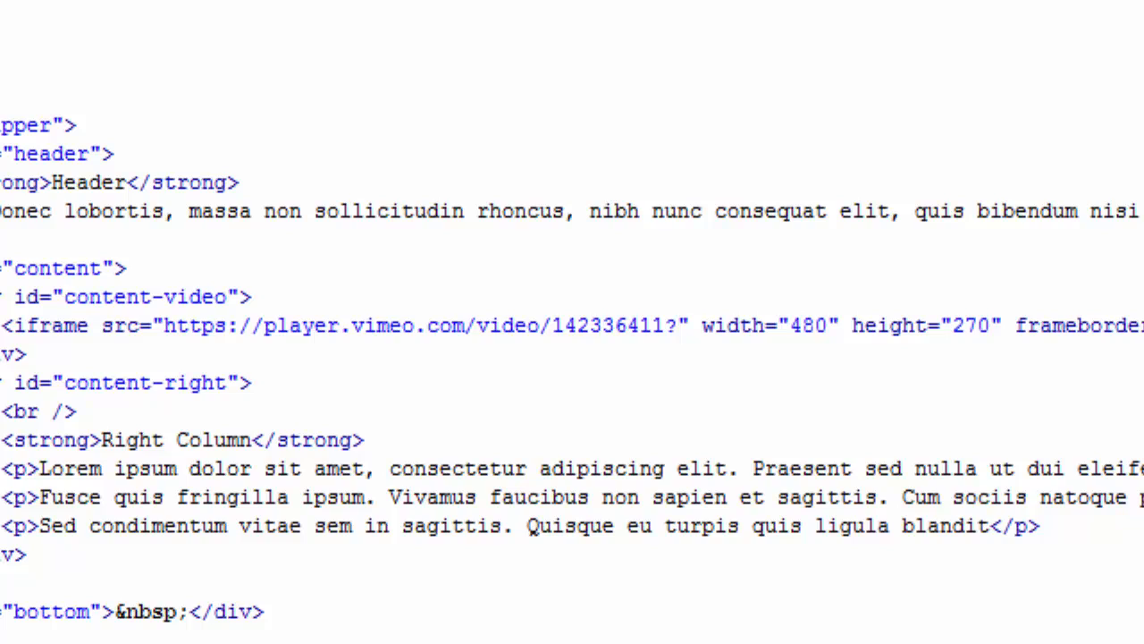
text(po)
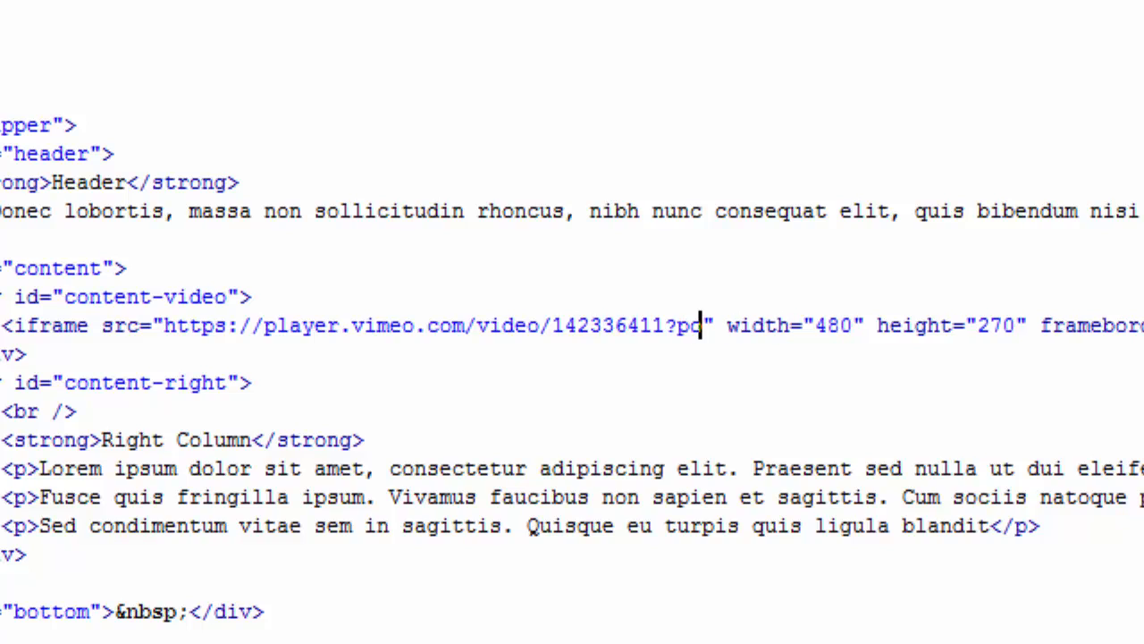
text(rtrait)
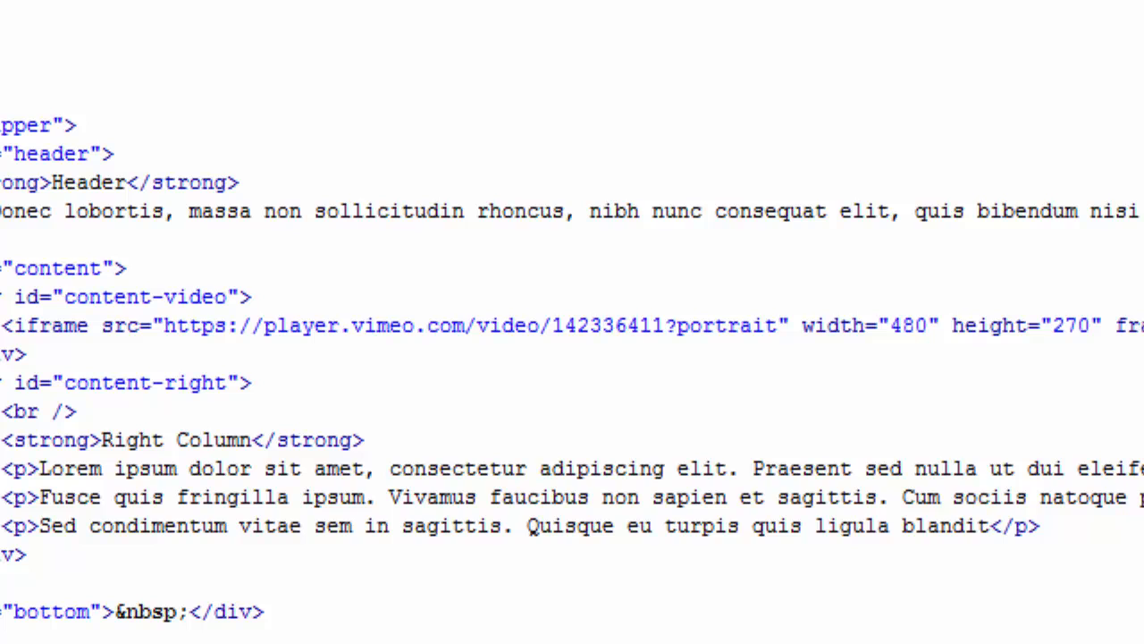
text(=)
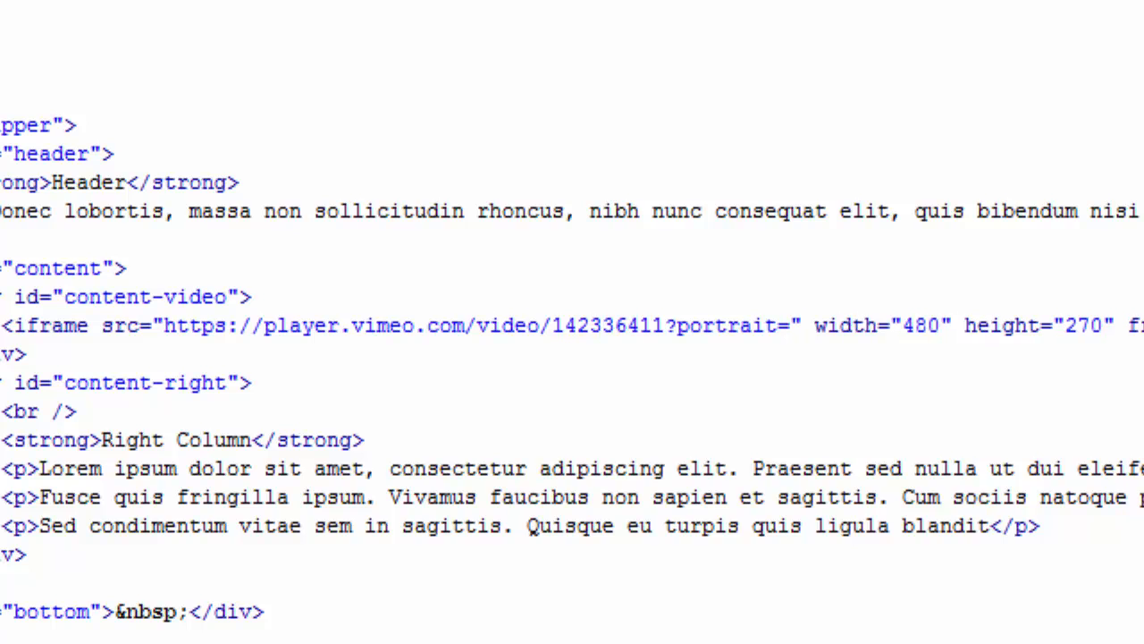
text(0)
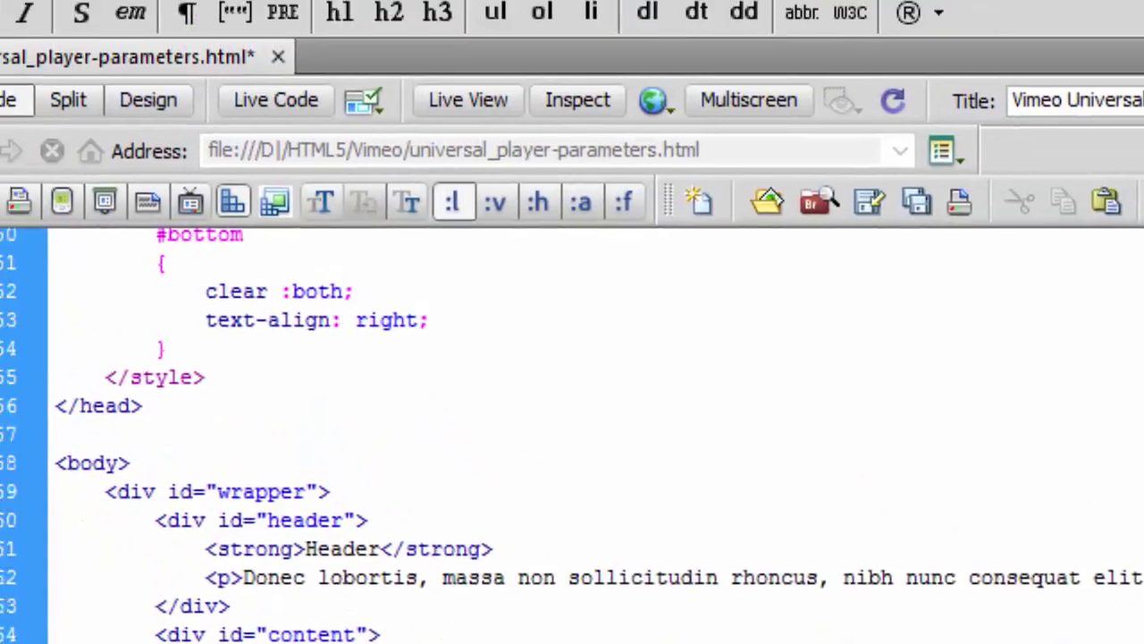
Save the HTML page and reload it so the player drops the portrait avatar
click(120, 31)
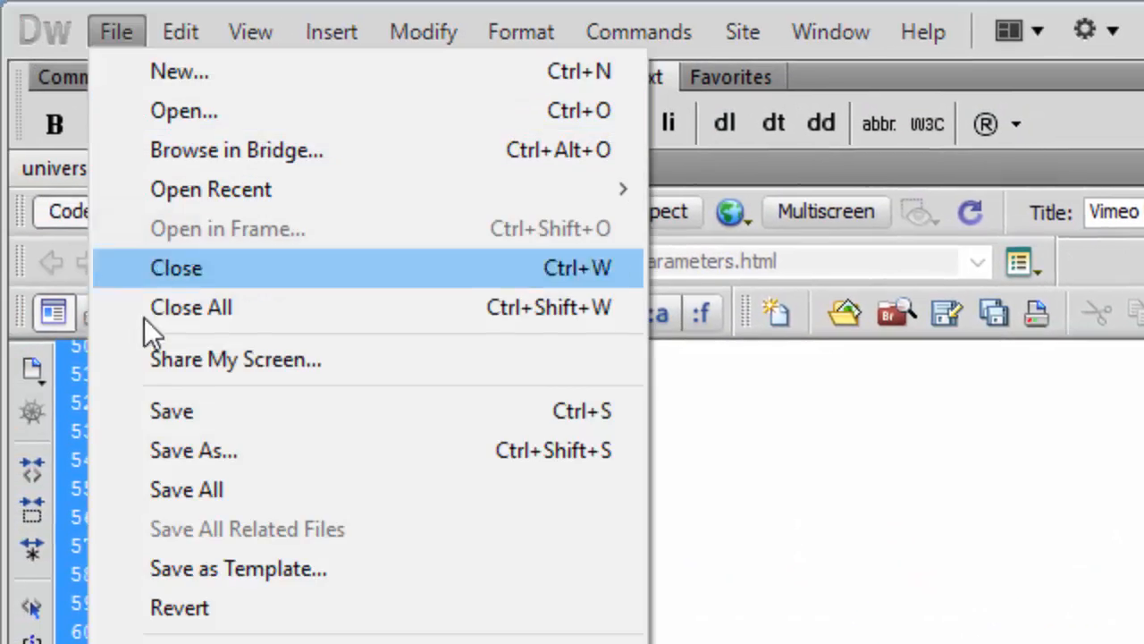
click(169, 412)
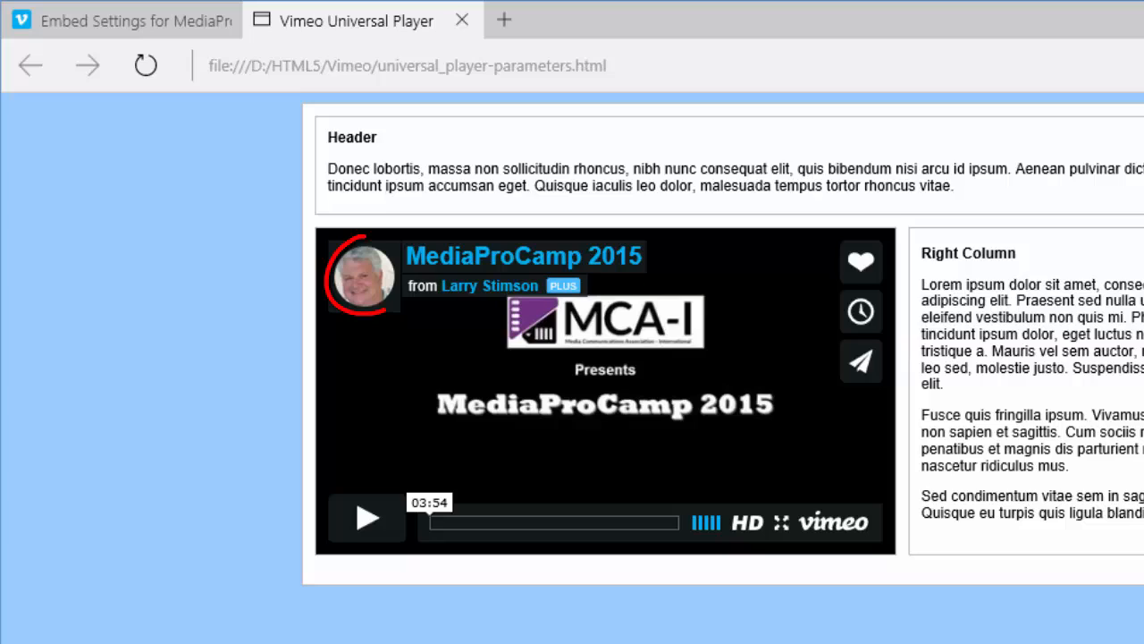
click(143, 68)
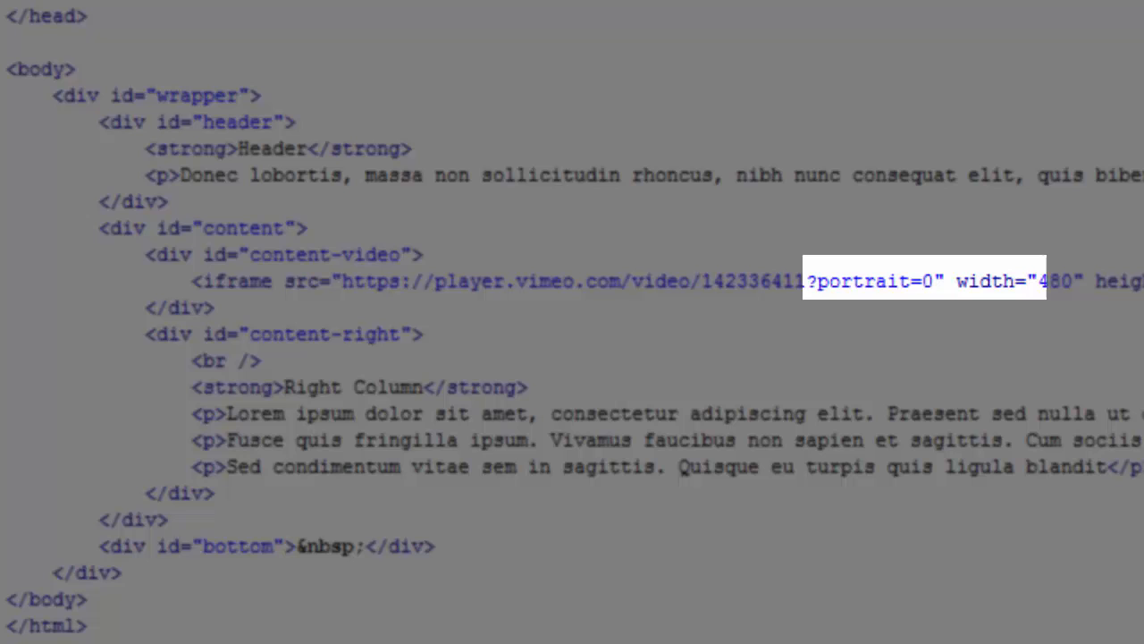
text(&)
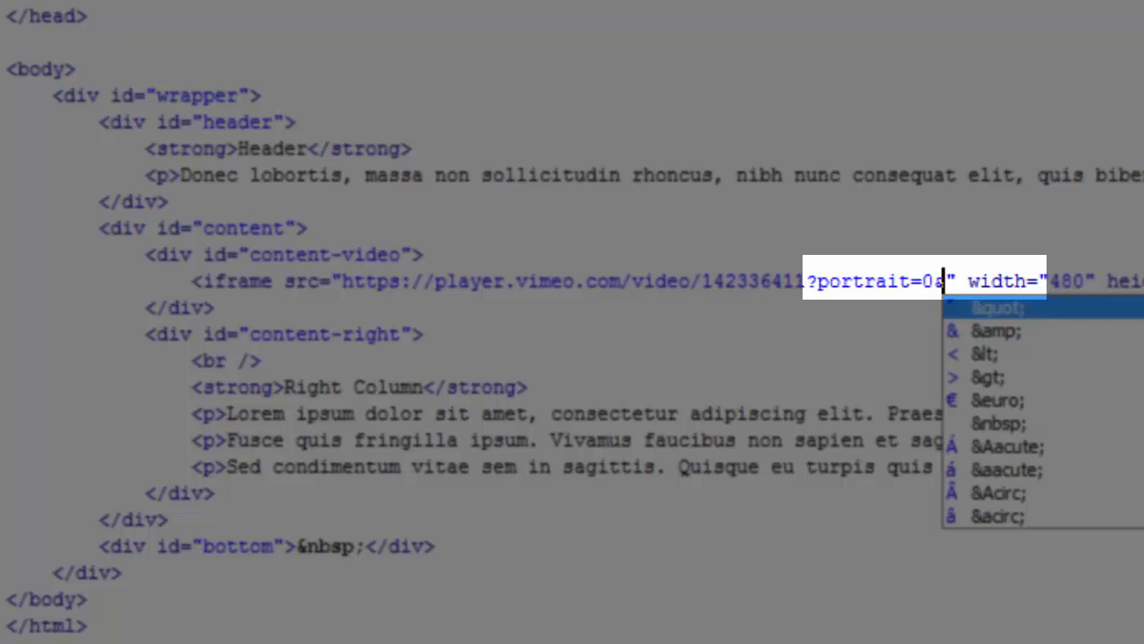
text(ti)
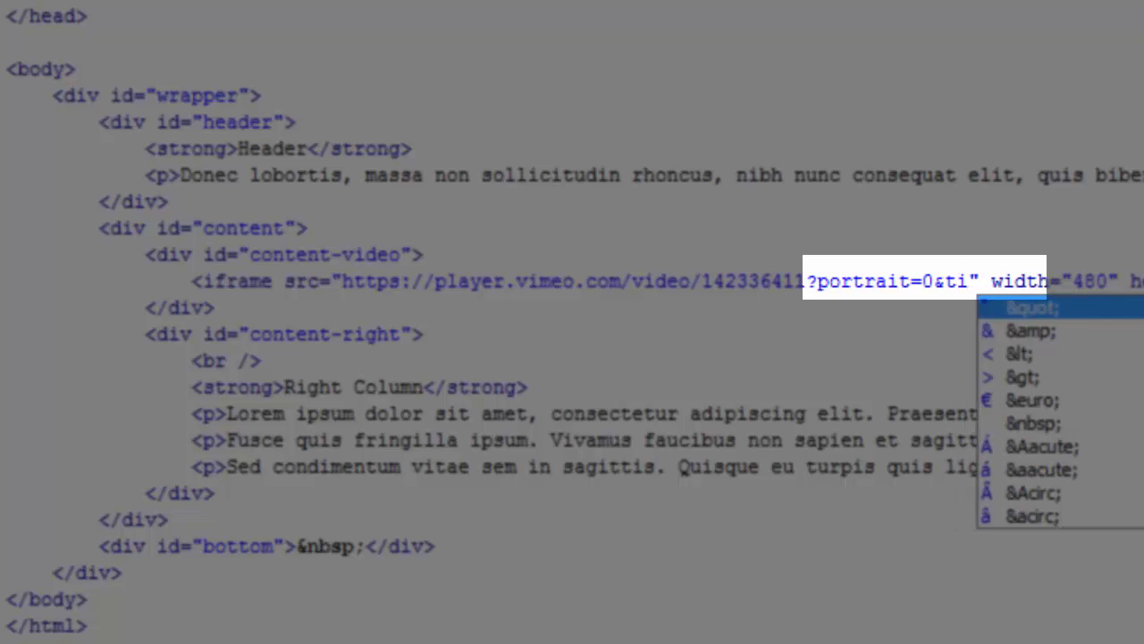
text(tle=)
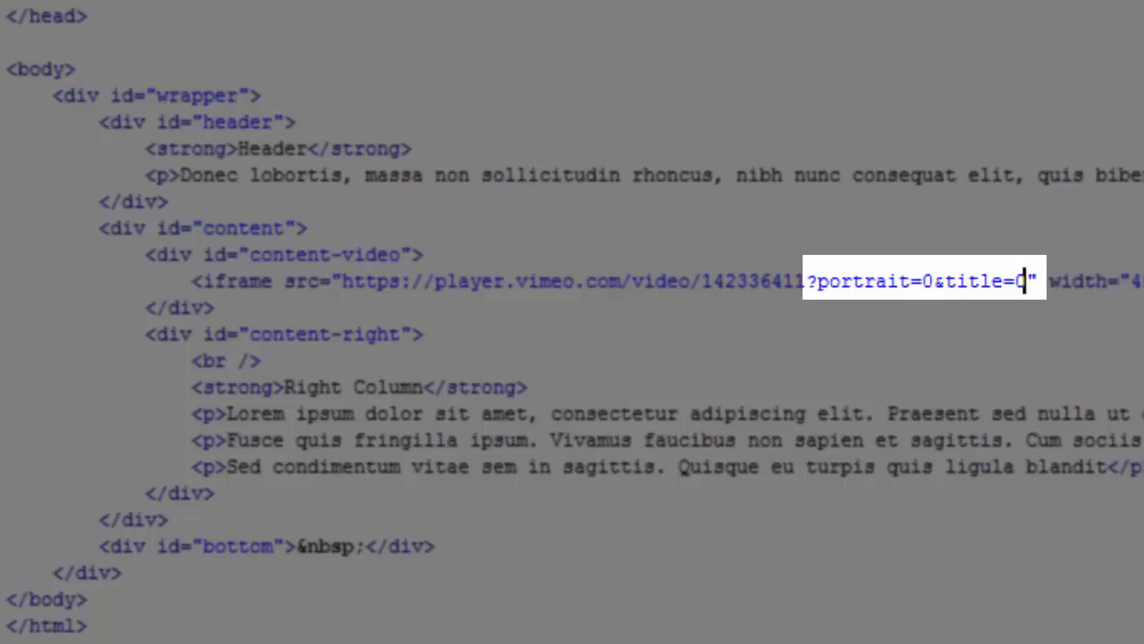
text(0" height=)
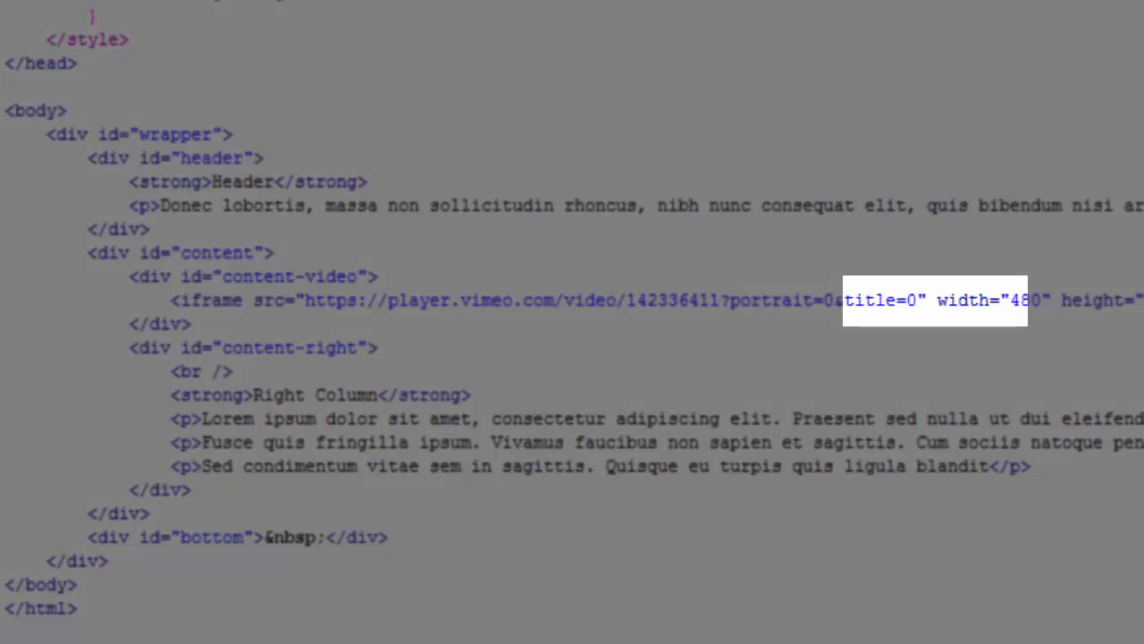
text(&)
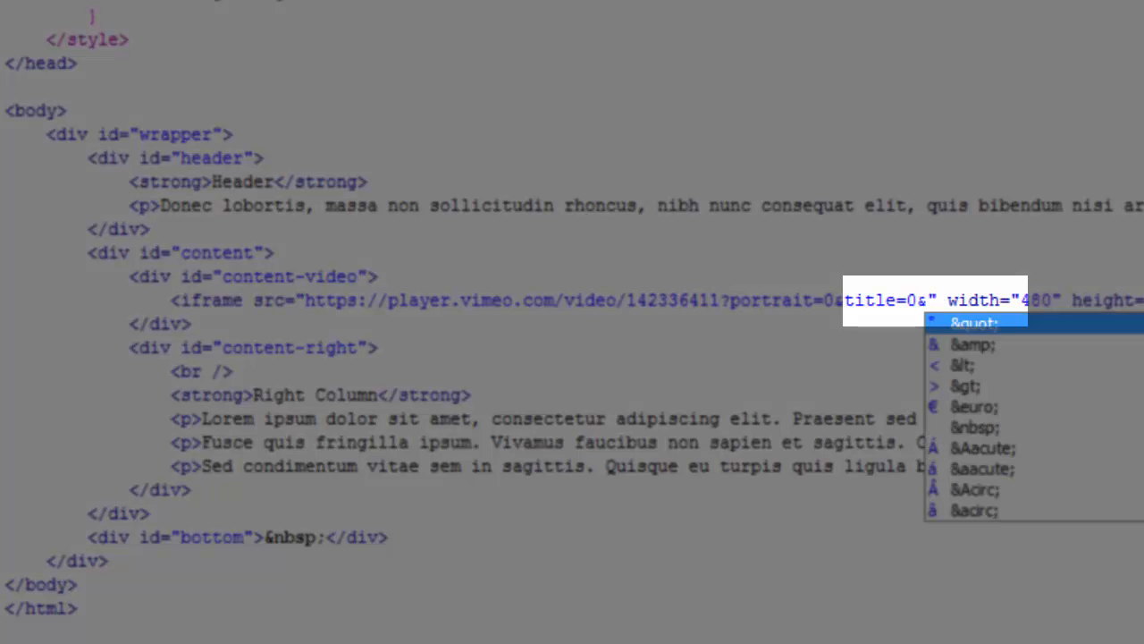
text(byl)
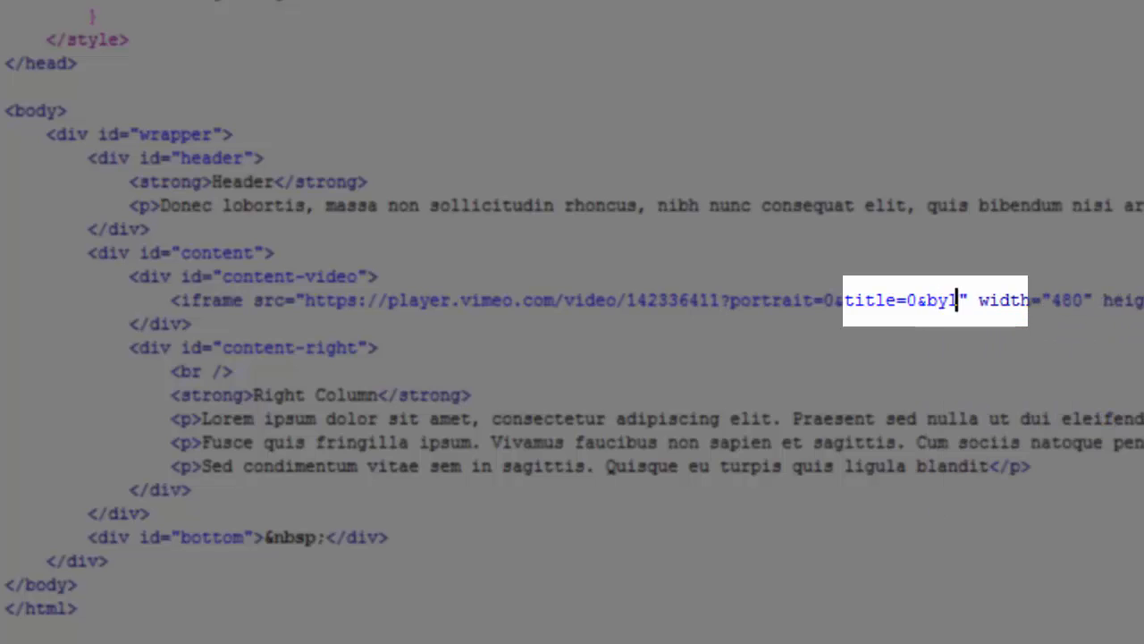
text(ine=)
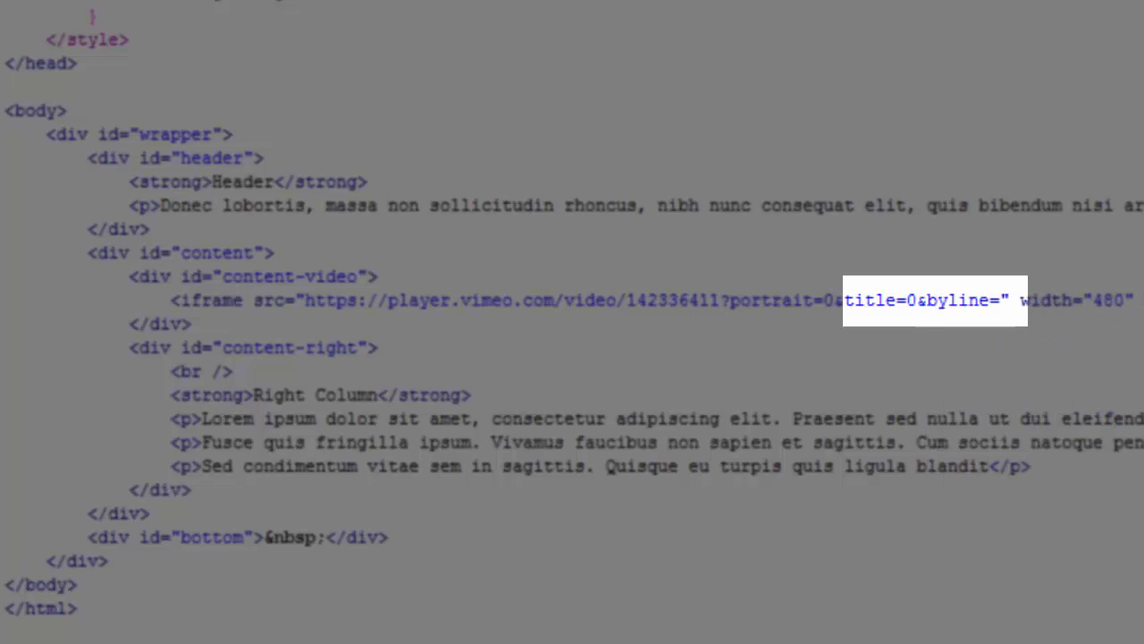
text(0)
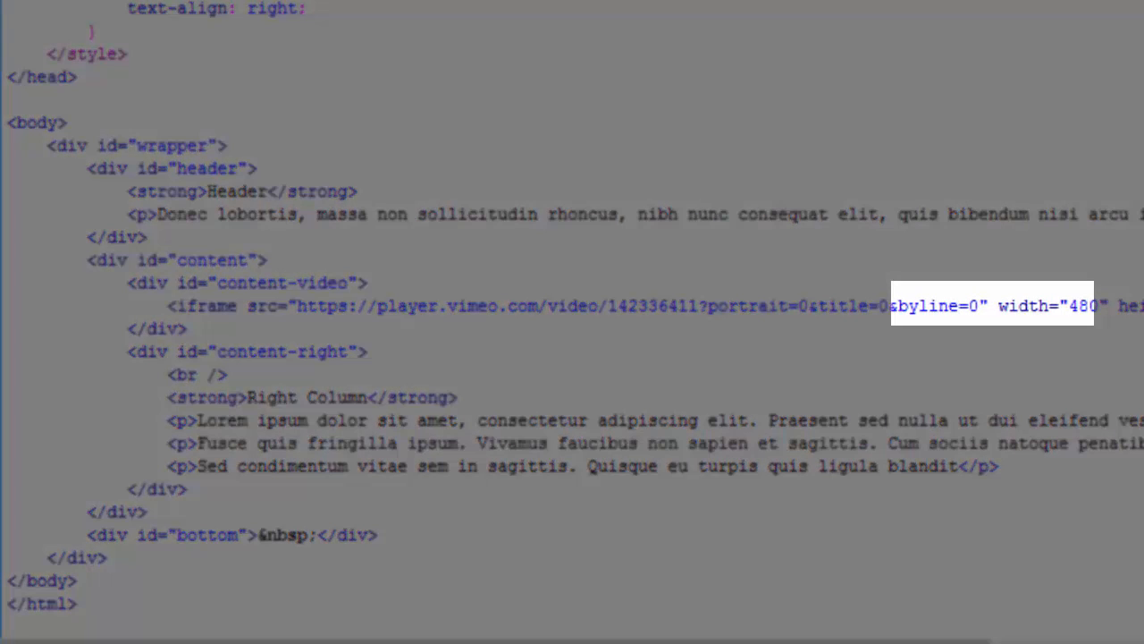
text(&)
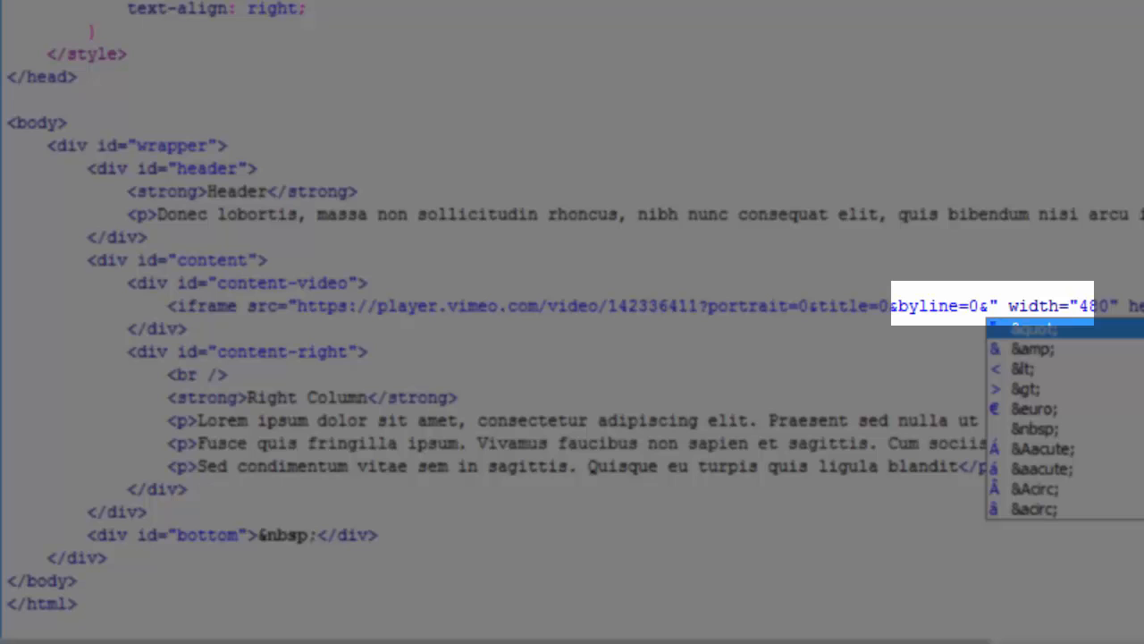
text(colo)
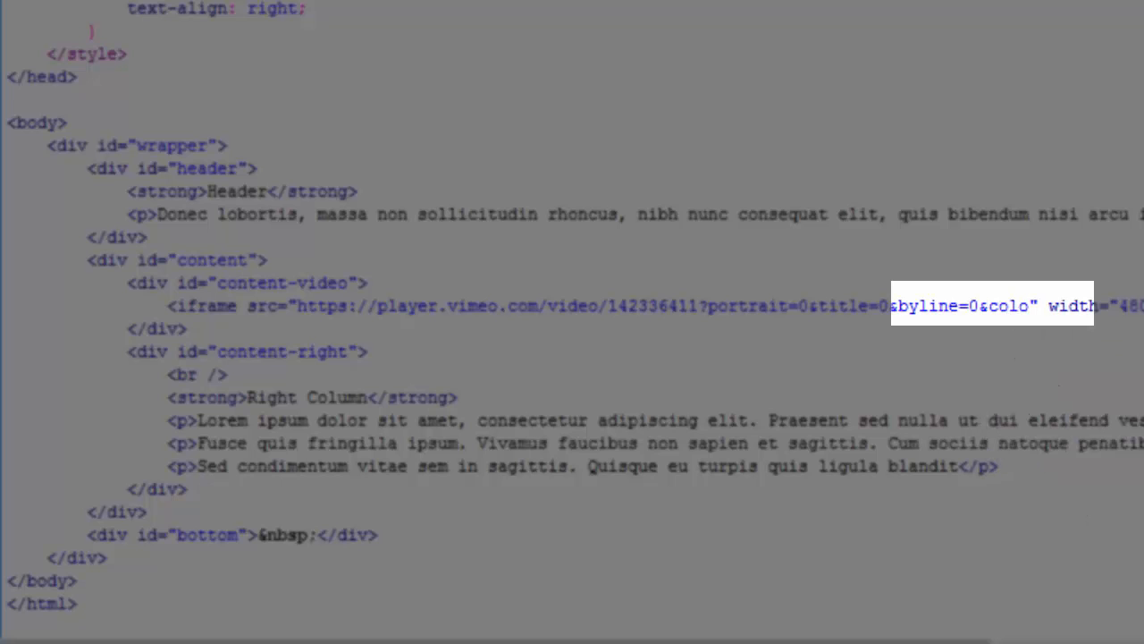
text(r)
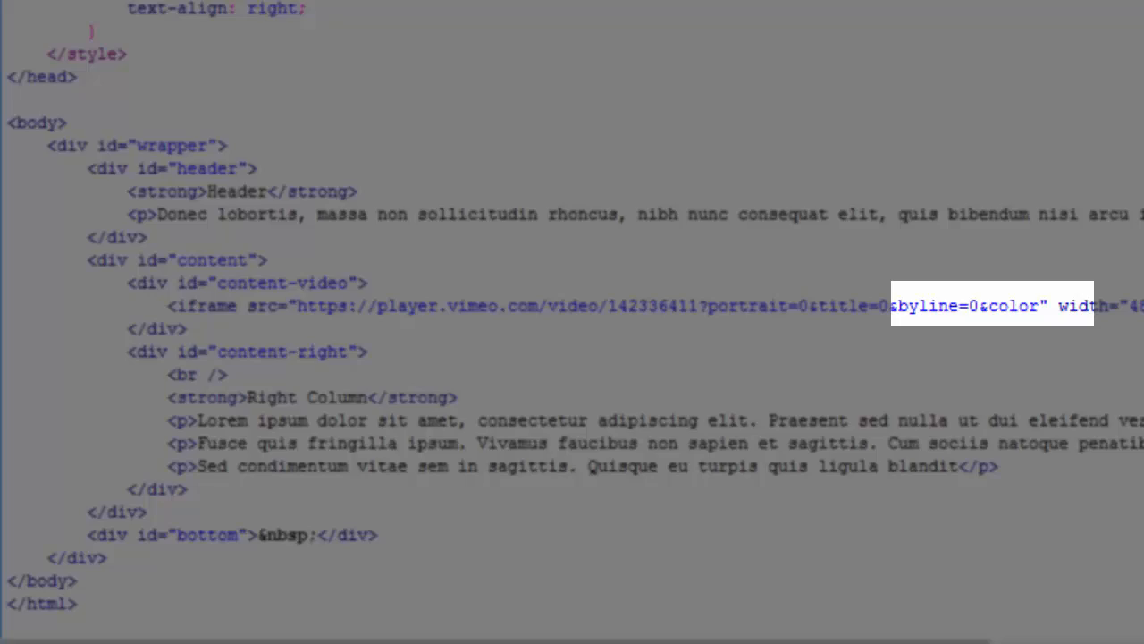
text(=0f0)
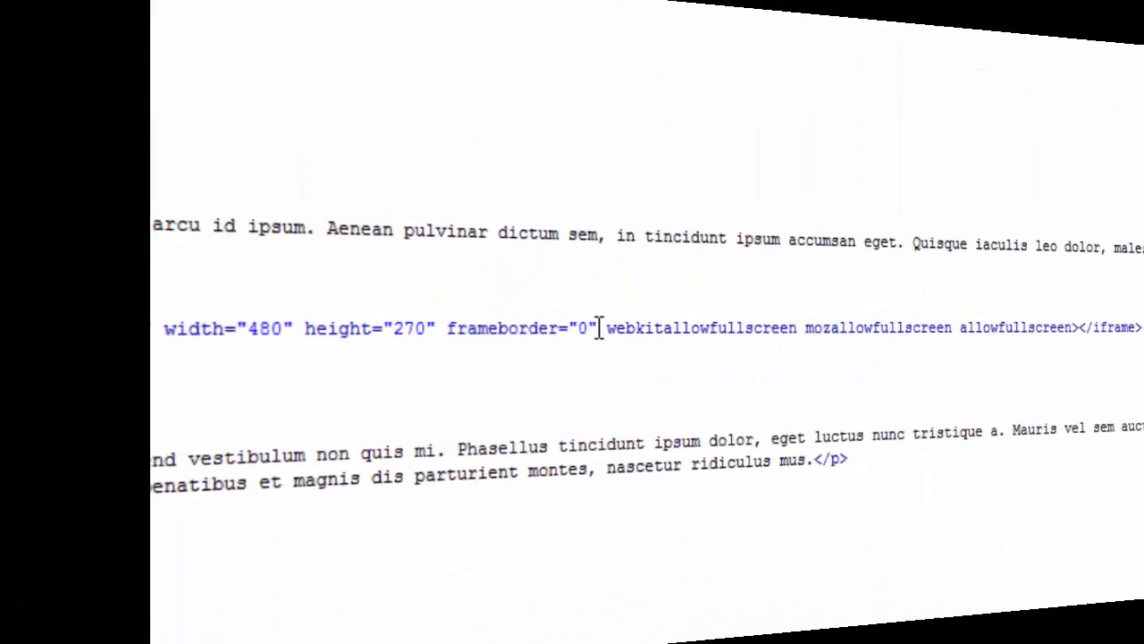
Delete webkitallowfullscreen mozallowfullscreen allowfullscreen after frameborder="0" in the iframe
mouse_move(413, 329)
mouse_down()
mouse_move(795, 339)
mouse_move(987, 328)
mouse_up()
key(Delete)
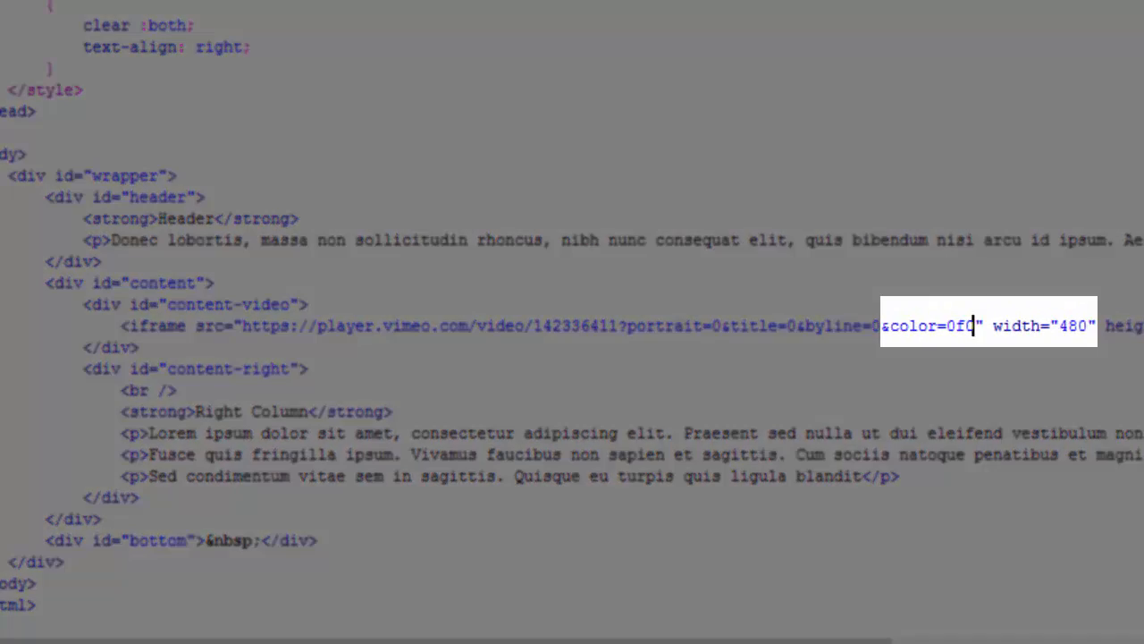
text(&auto)
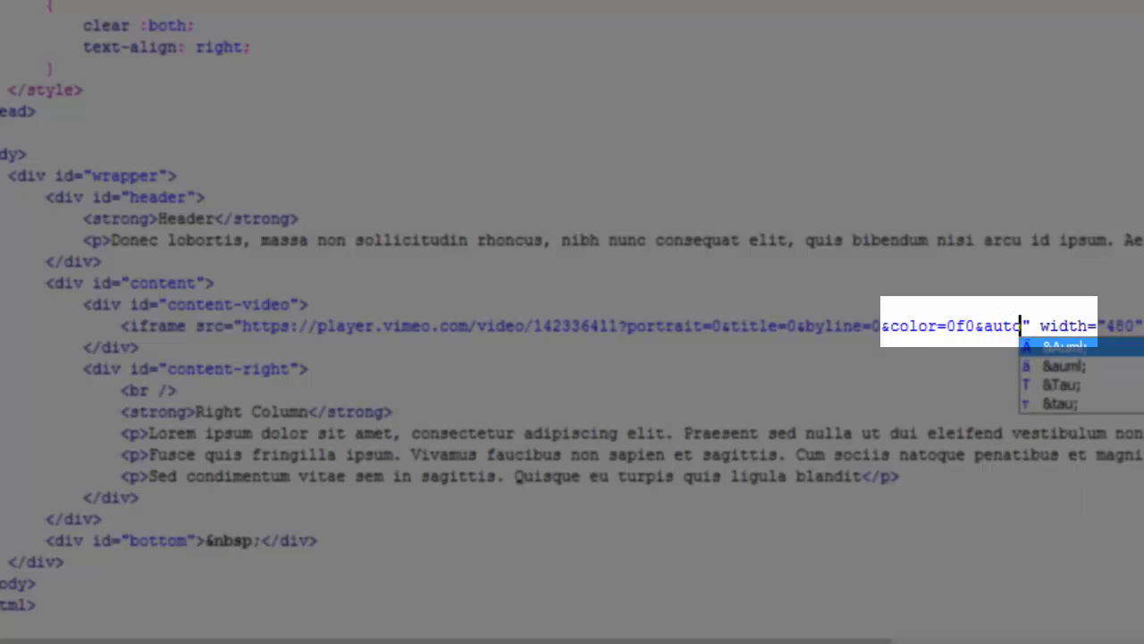
text(play)
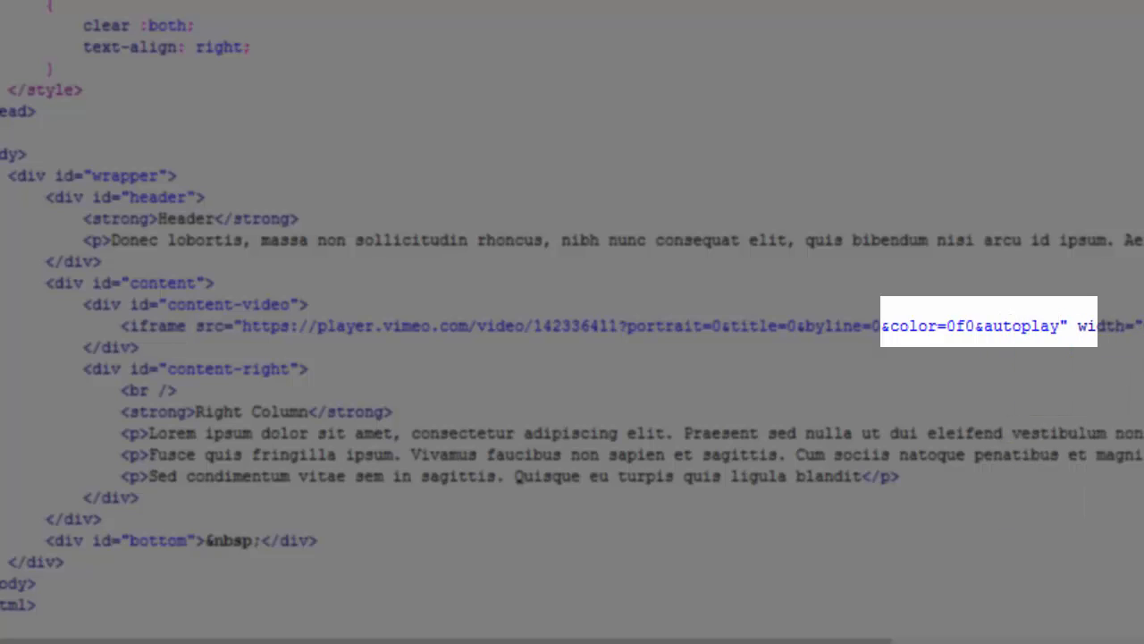
text(=1)
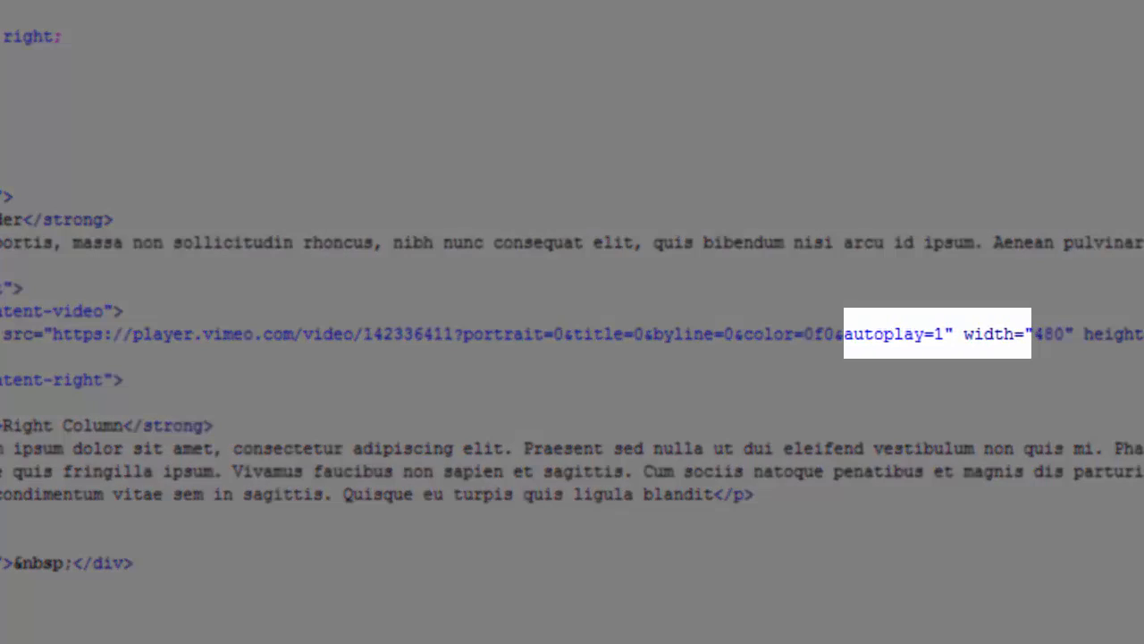
text(&l)
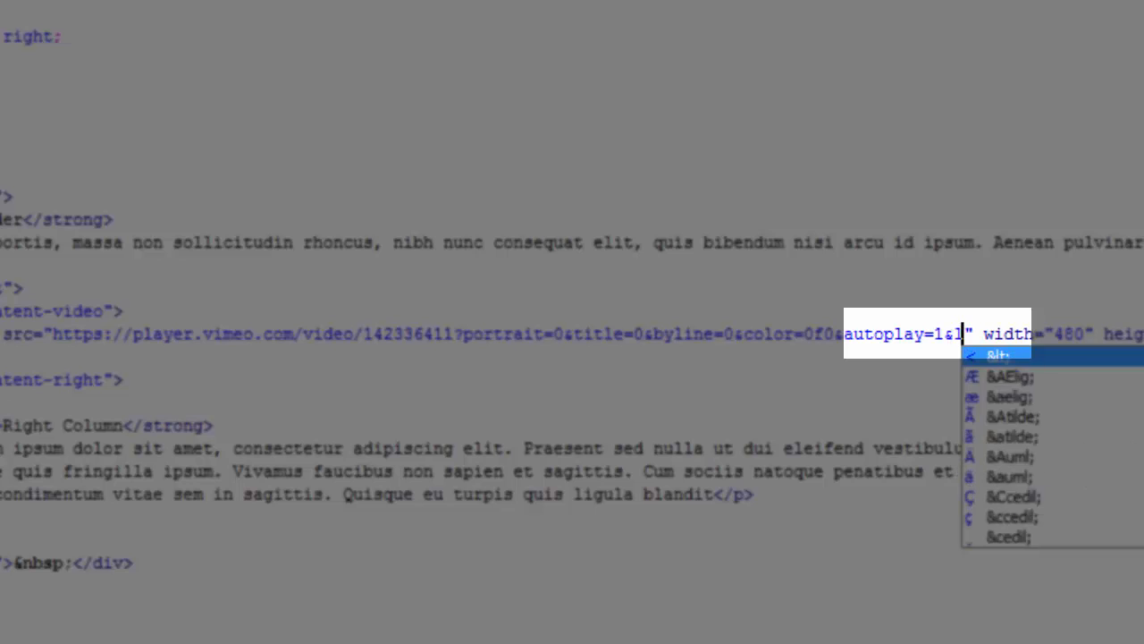
text(oop=1)
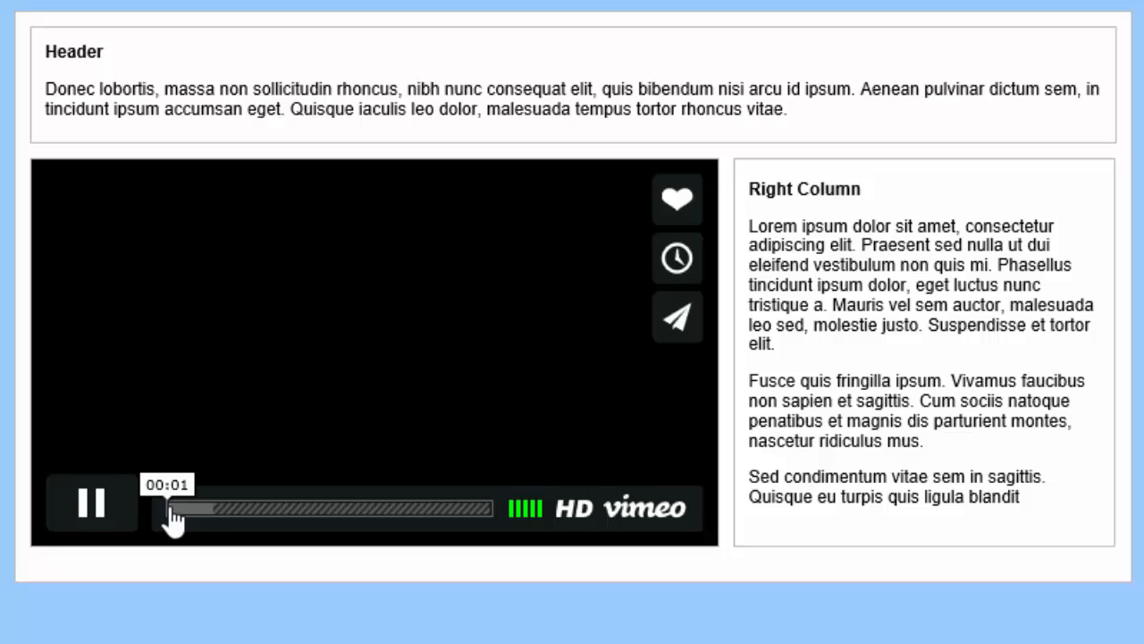
Skip the looping video to near its end to watch it restart
click(211, 507)
drag(232, 522, 486, 521)
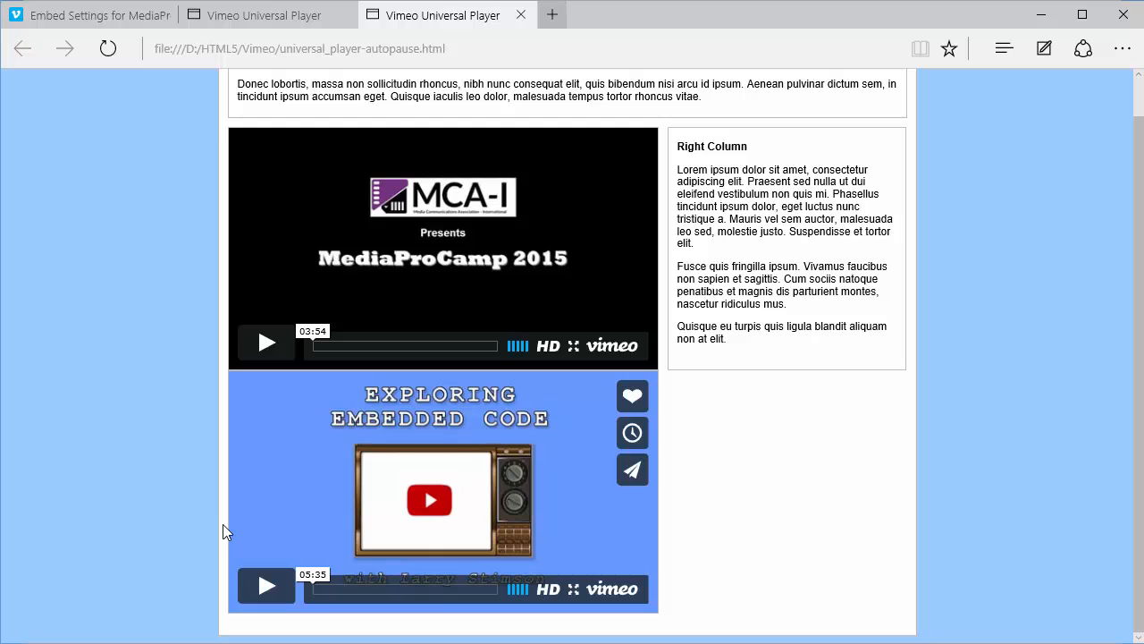
Play the top video, then the bottom, then the top again, each start pausing the other
click(258, 353)
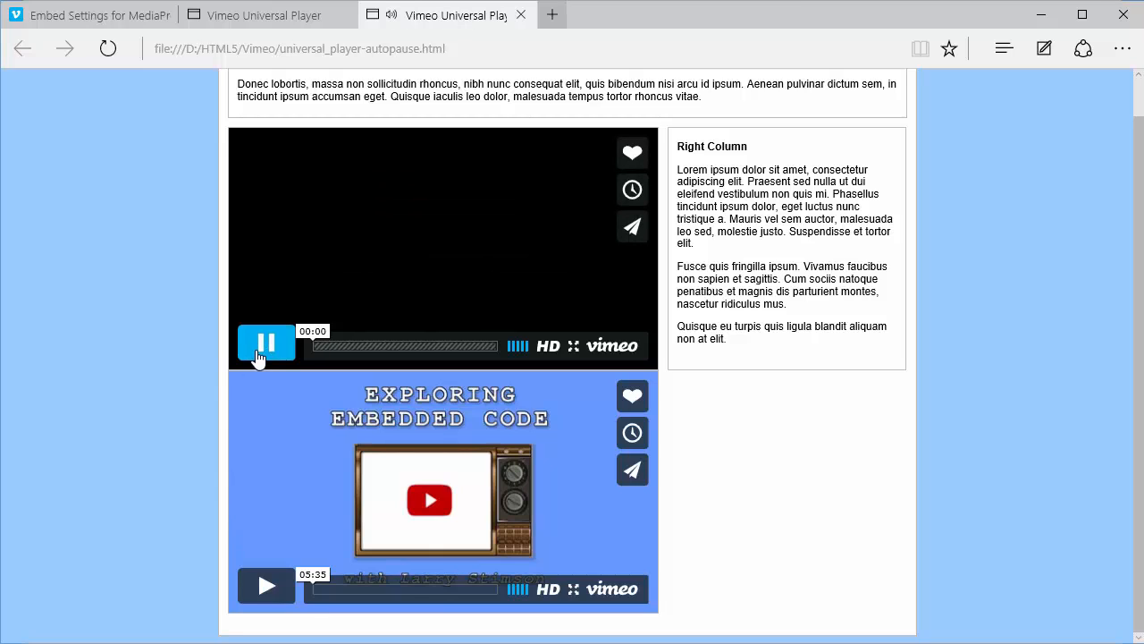
click(268, 588)
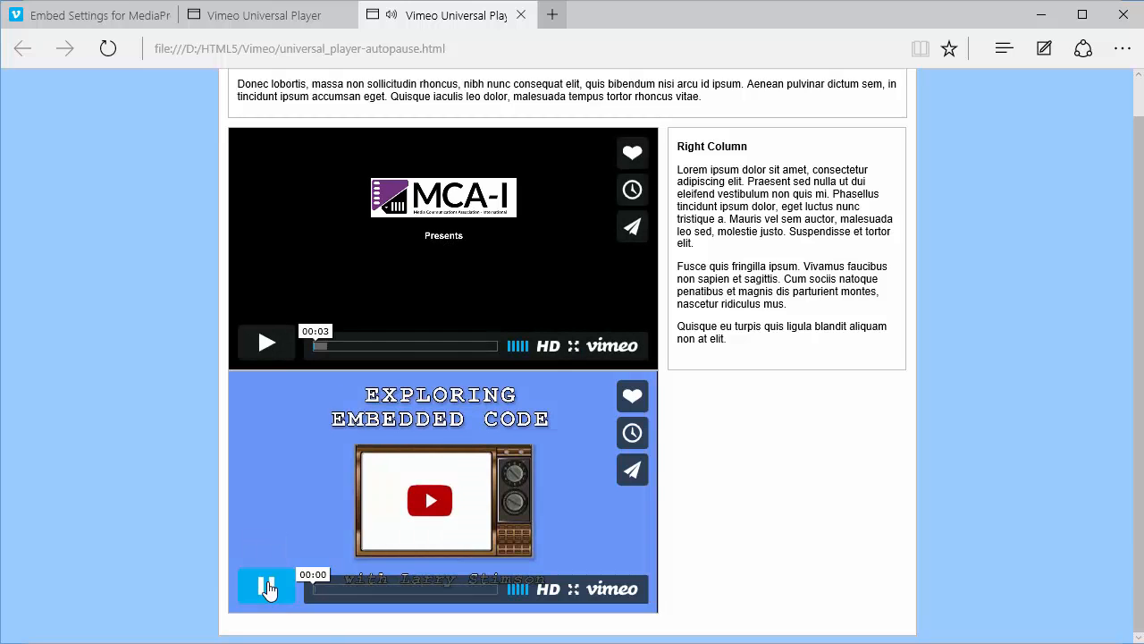
click(267, 345)
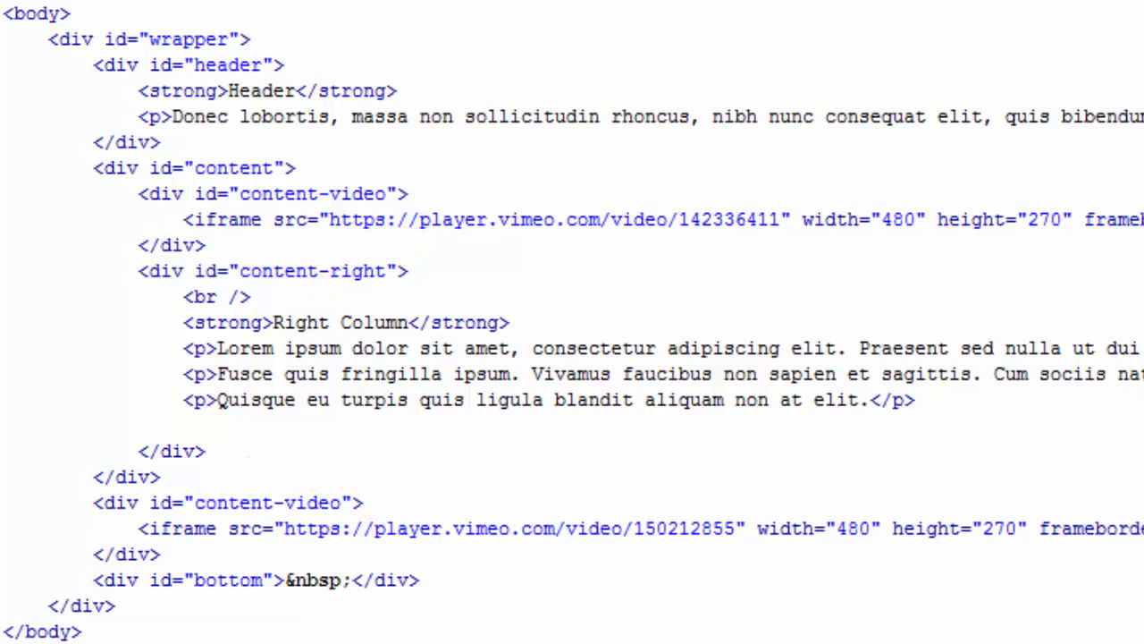
text(?)
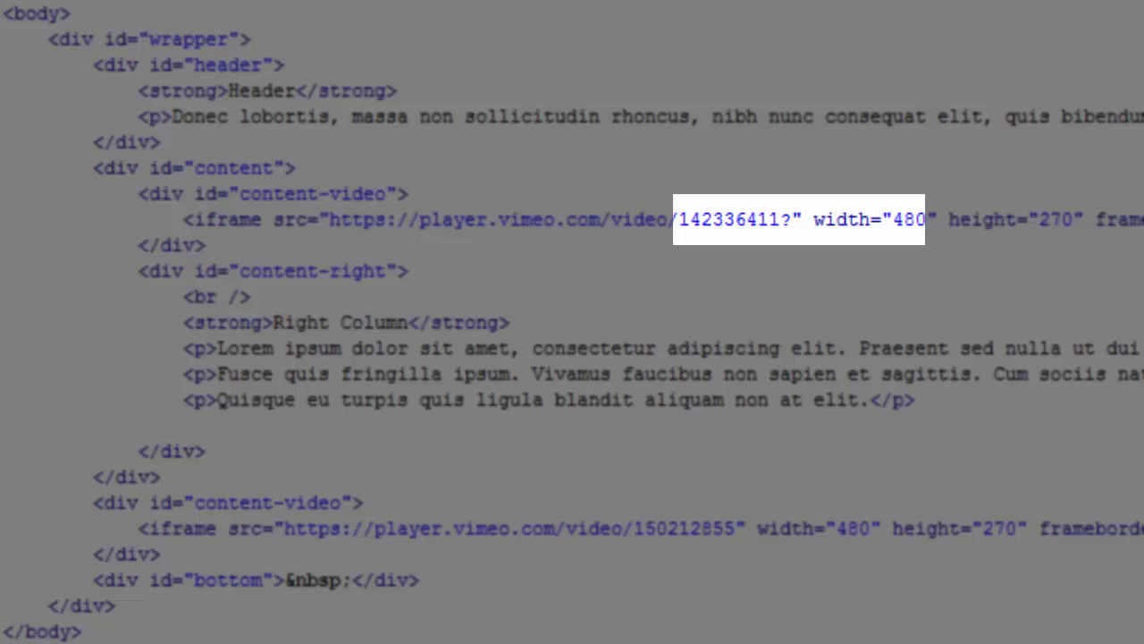
text(auto)
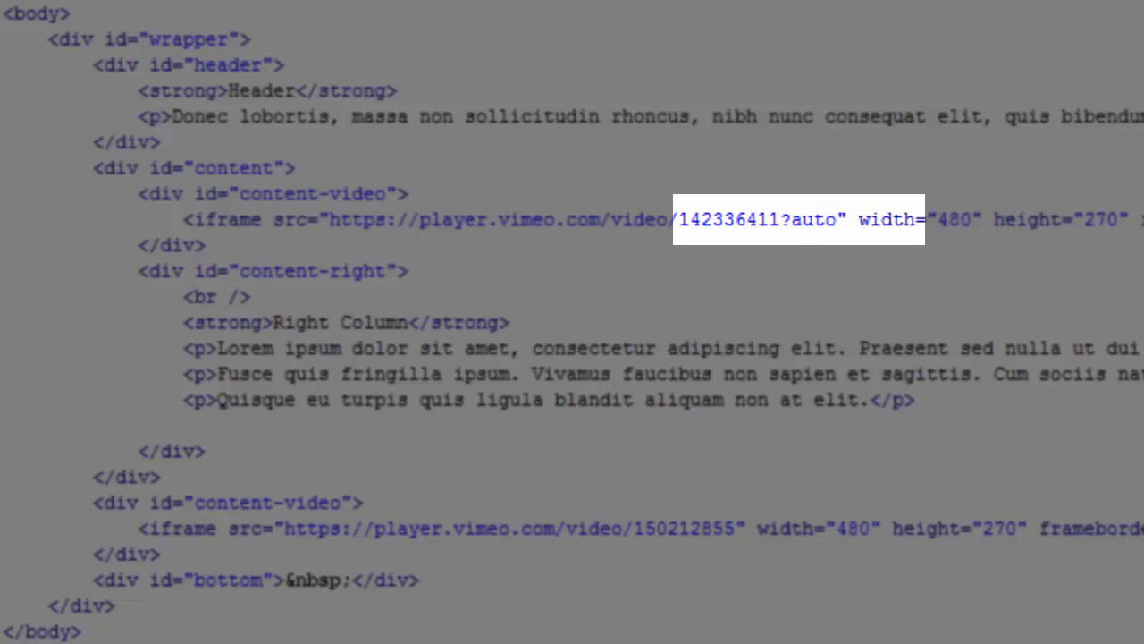
text(pause)
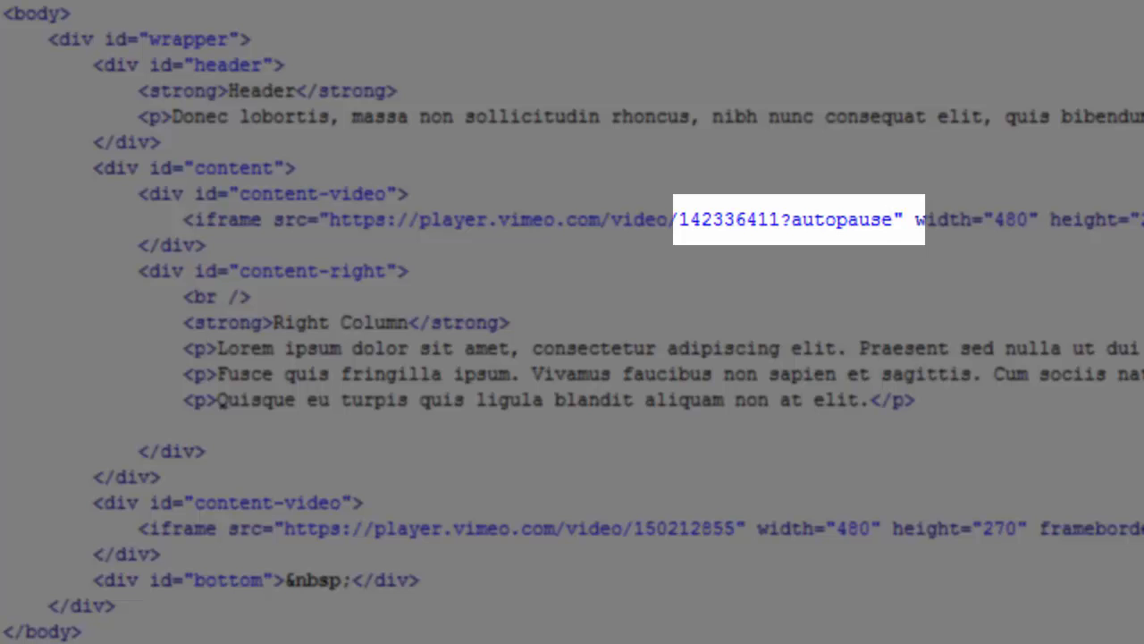
text(=0)
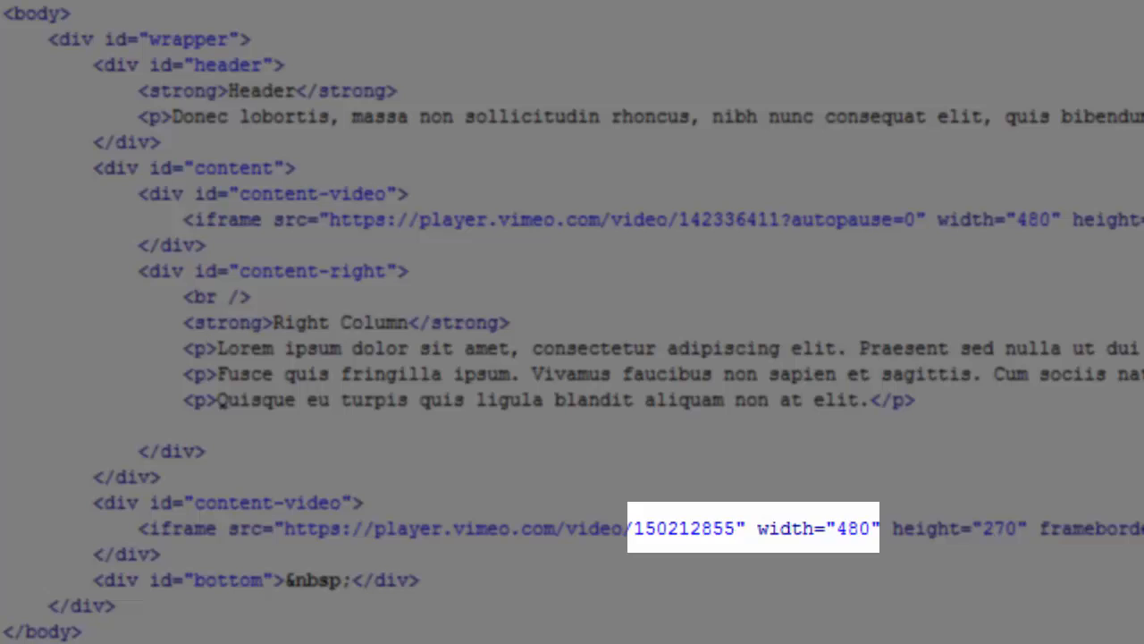
text(?a)
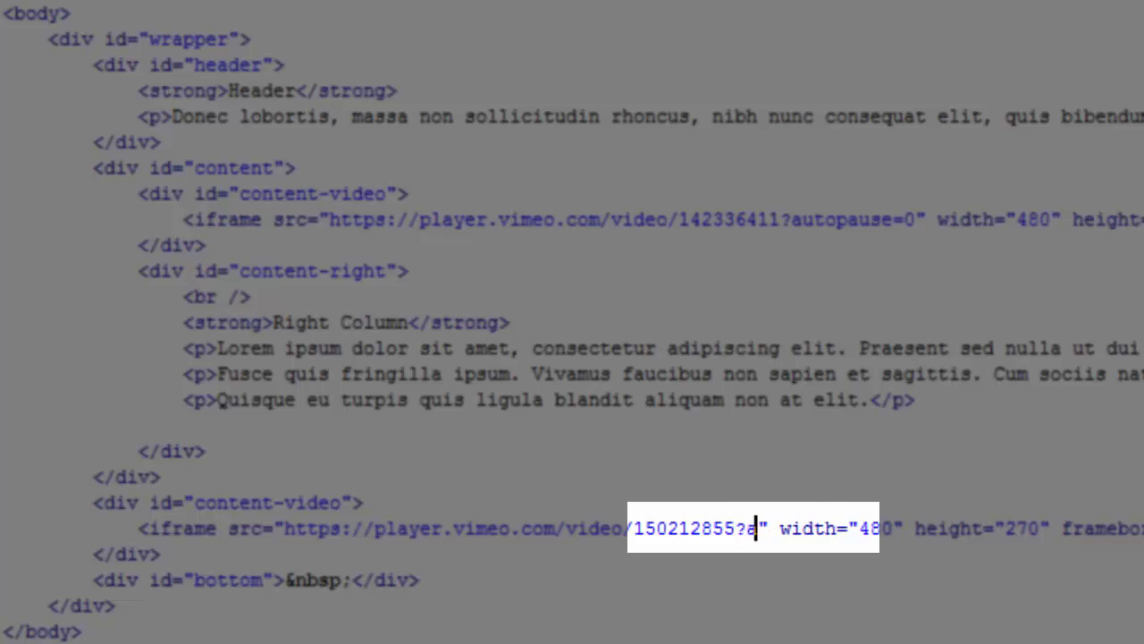
text(utopause=0)
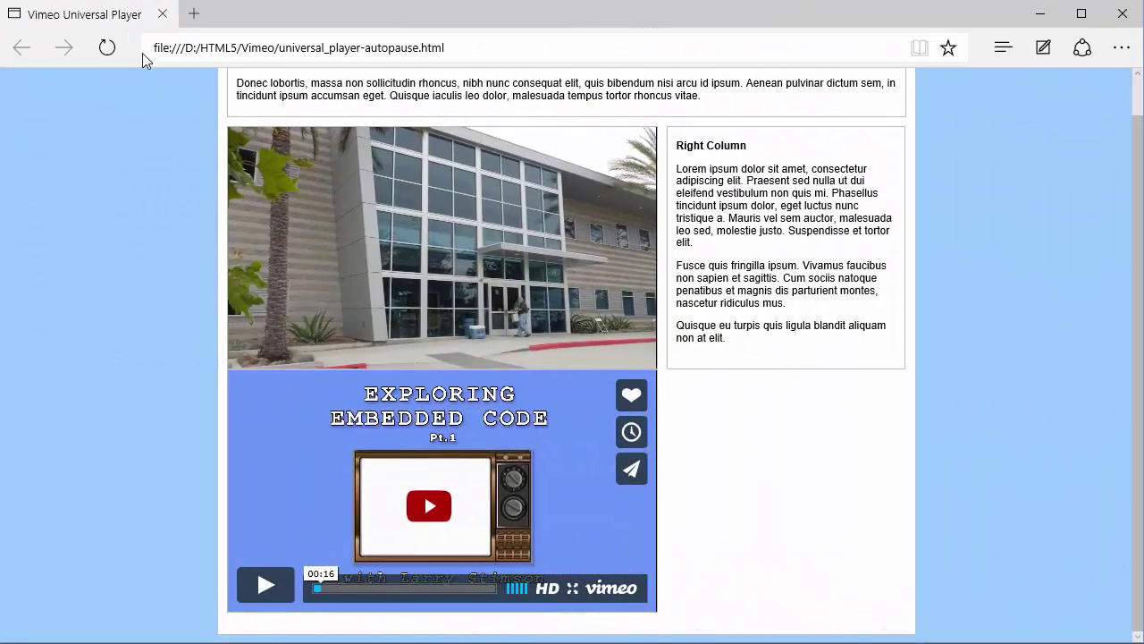
Reload the two-player page and start both videos so they play simultaneously
click(110, 54)
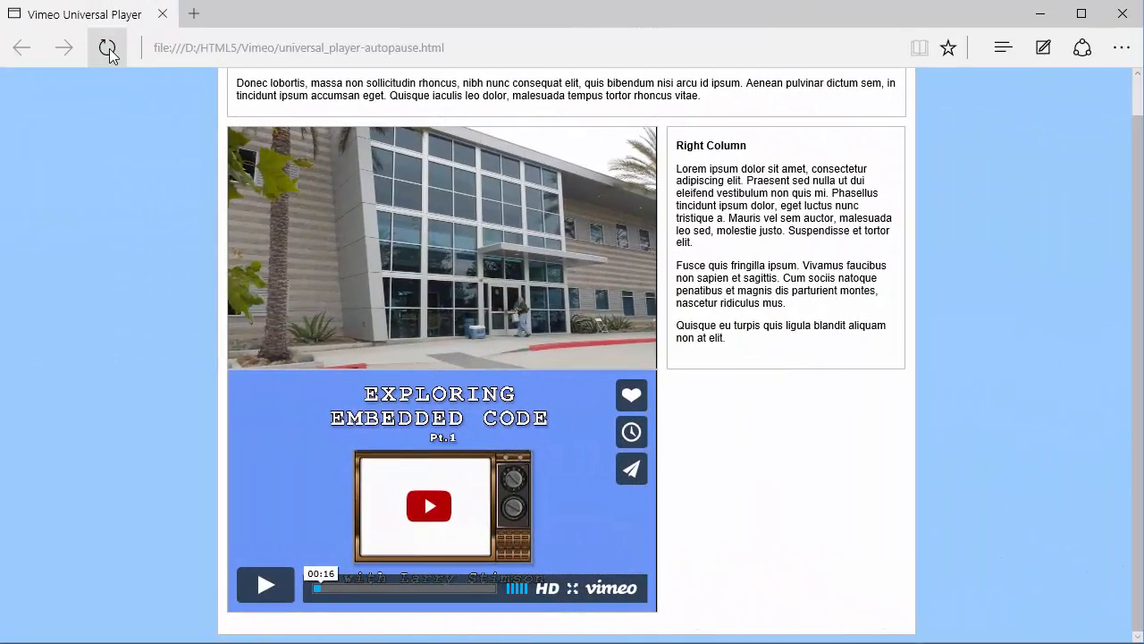
click(109, 49)
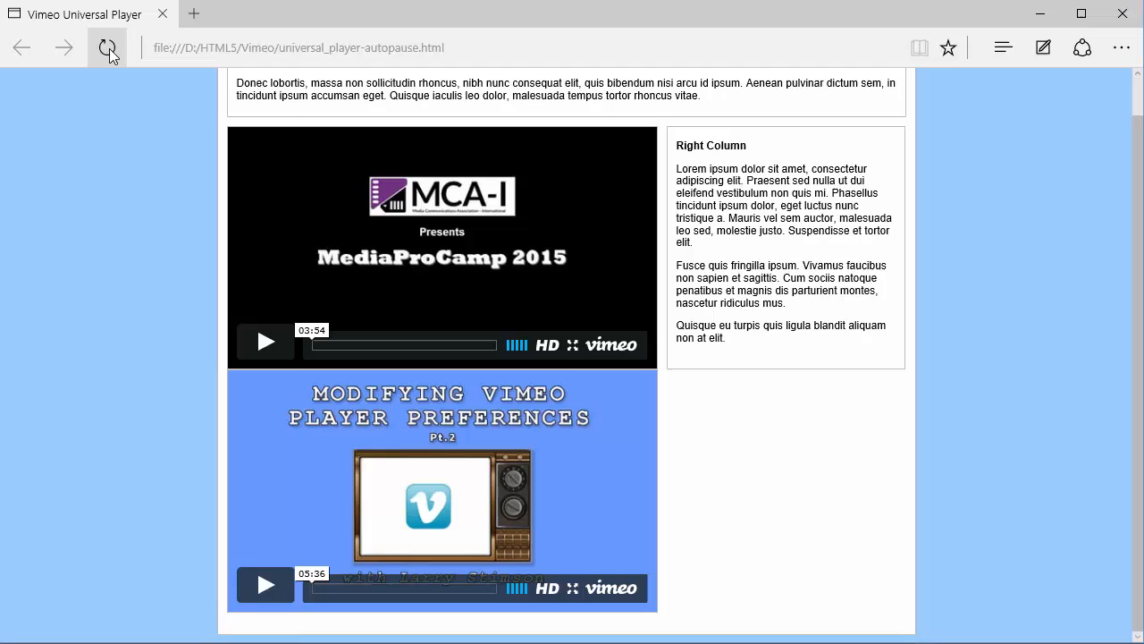
click(262, 344)
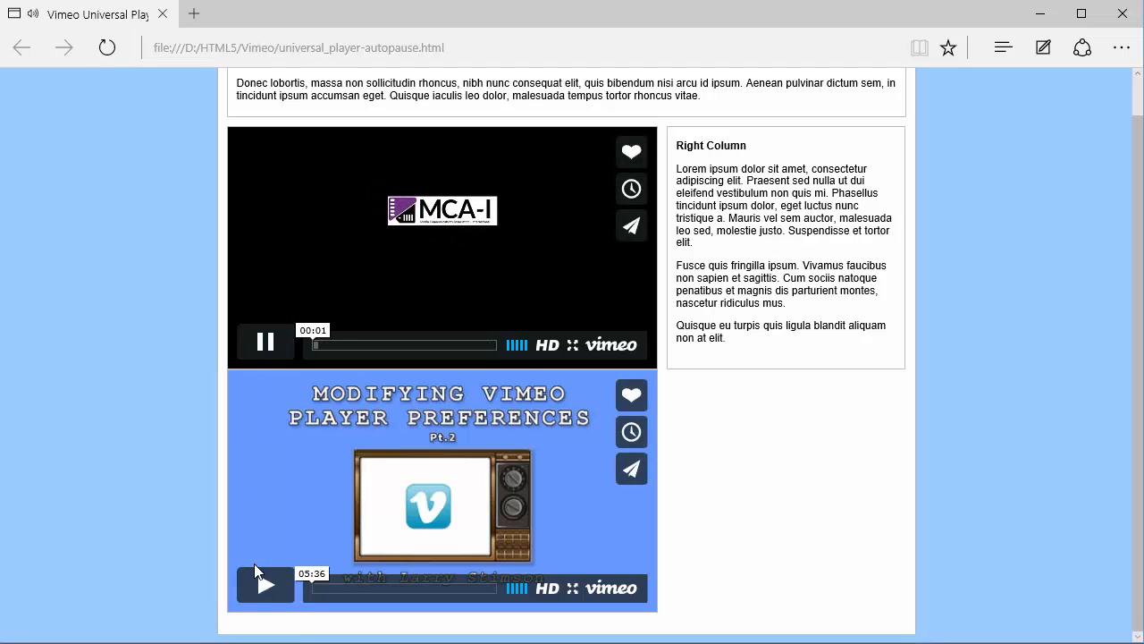
click(264, 587)
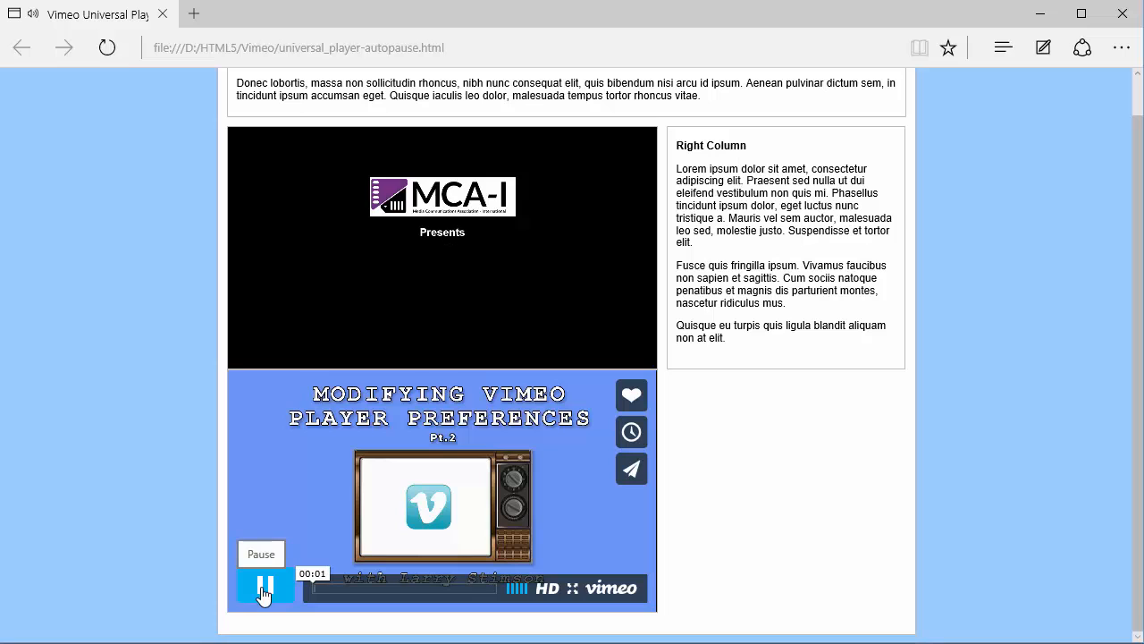